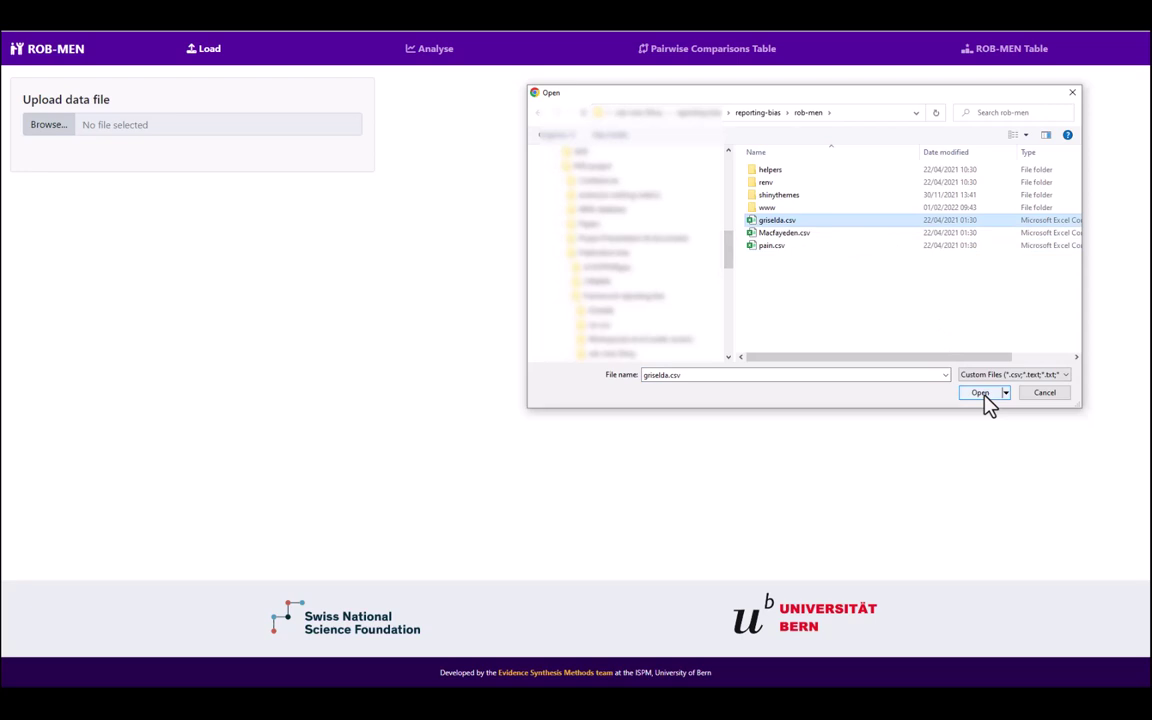
Upload the griselda.csv data file and show the second page of its entries
{"action": "left_click", "coordinate": [980, 393]}
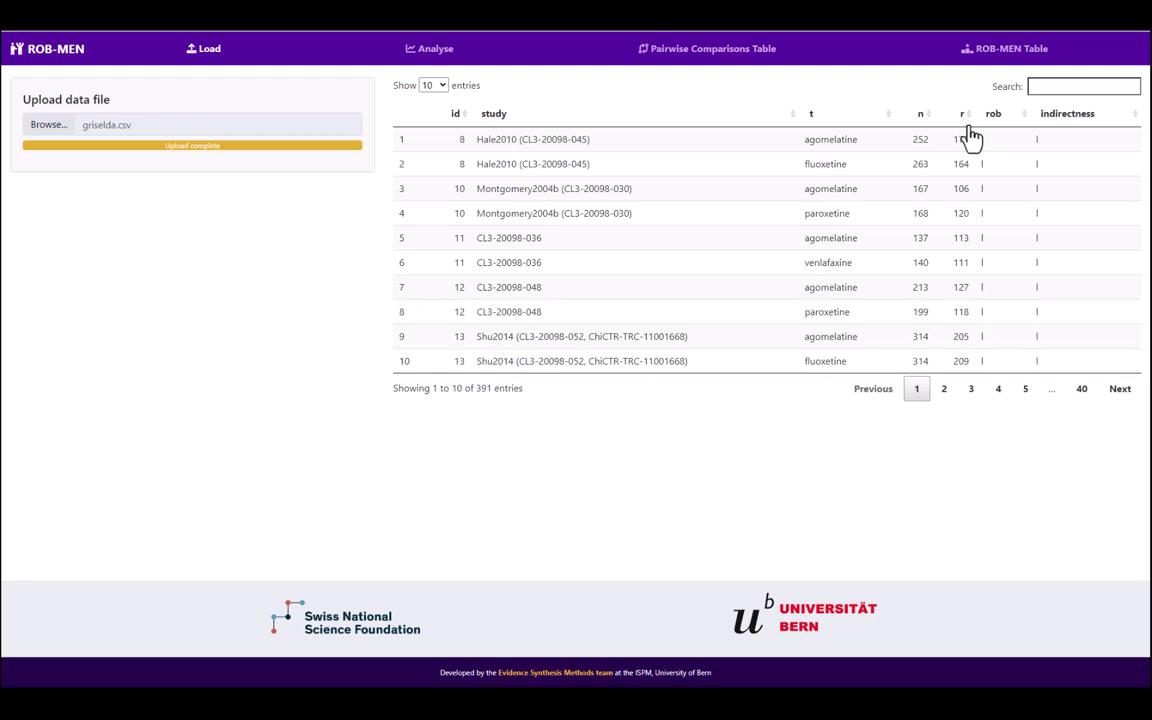
{"action": "left_click", "coordinate": [944, 390]}
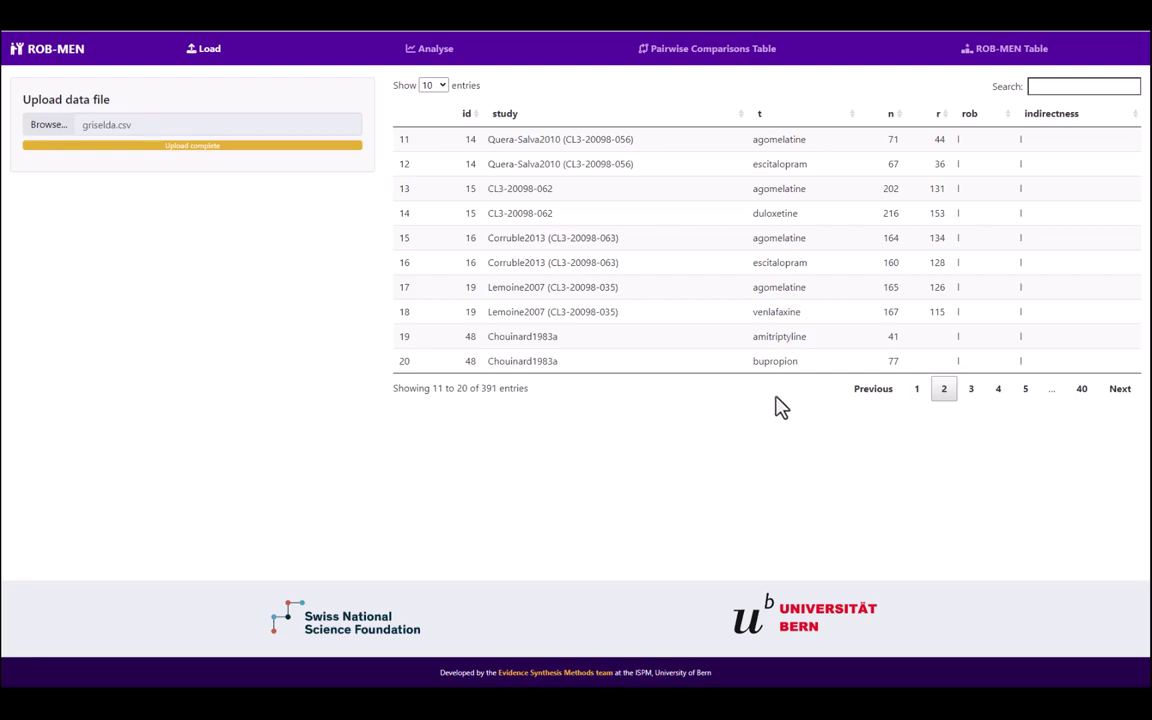
Configure the analysis with Odds Ratio, desirable smaller outcome values, random effects, fluoxetine as reference treatment and unrelated treatment-specific interactions
{"action": "left_click", "coordinate": [437, 66]}
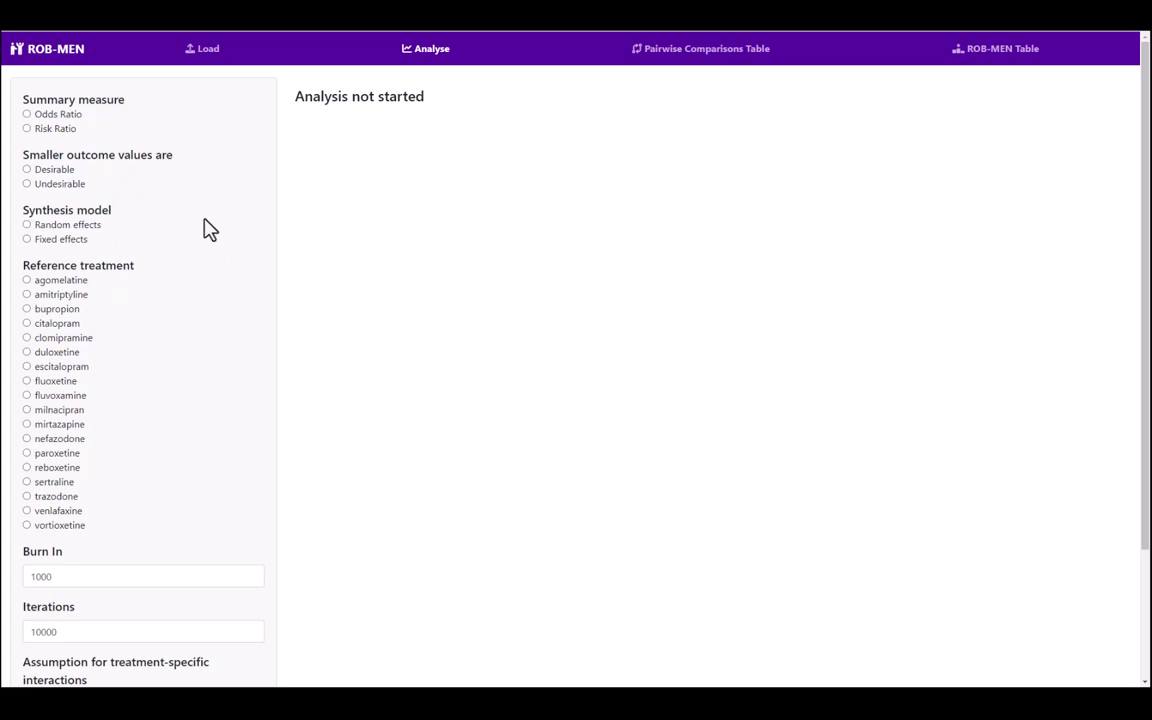
{"action": "left_click", "coordinate": [62, 118]}
{"action": "left_click", "coordinate": [67, 189]}
{"action": "left_click", "coordinate": [77, 226]}
{"action": "scroll", "coordinate": [190, 421], "scroll_direction": "down", "scroll_amount": 3}
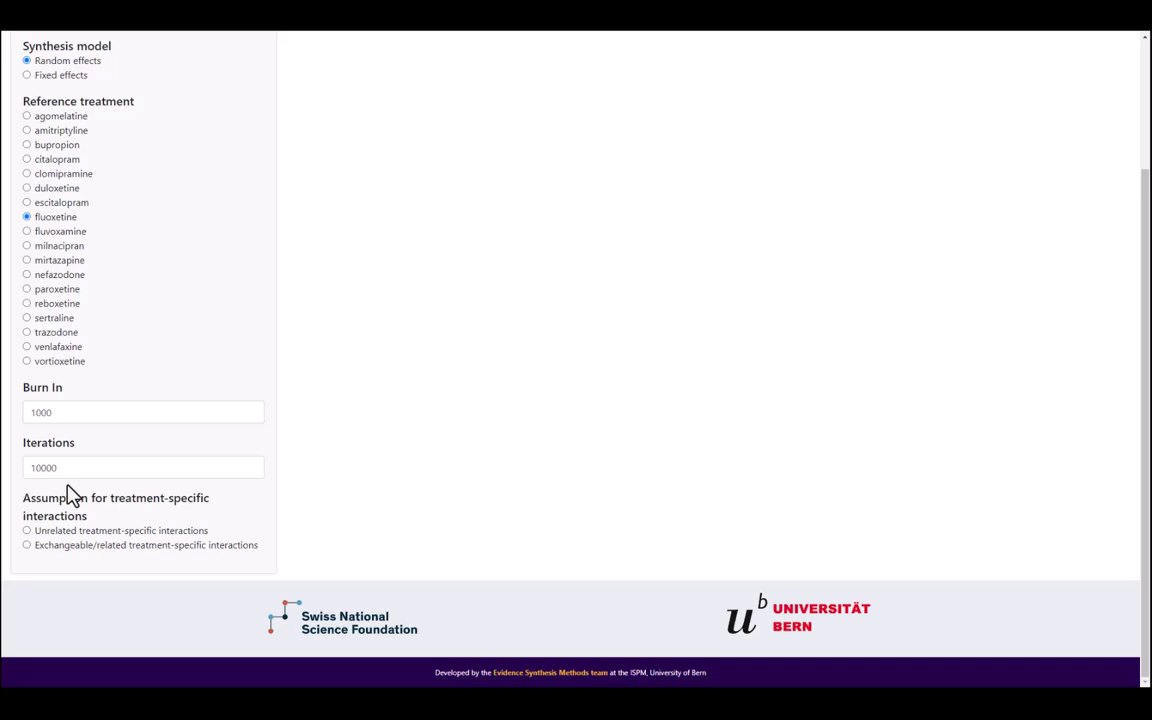
{"action": "mouse_move", "coordinate": [68, 514]}
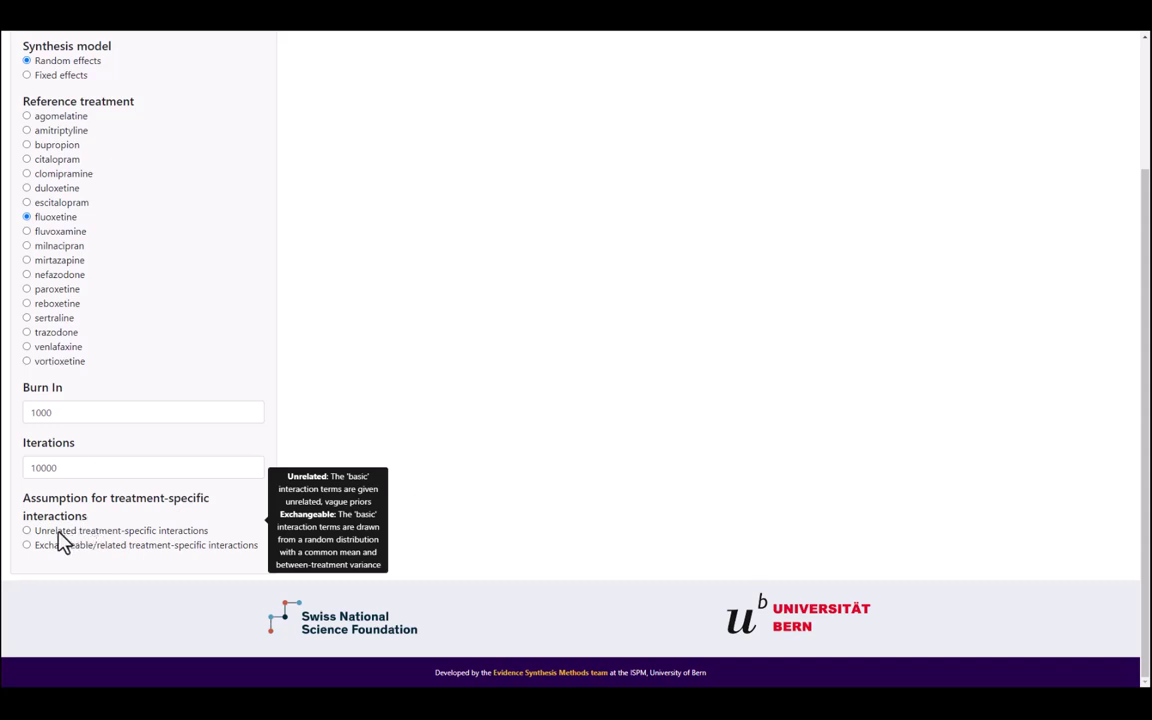
{"action": "left_click", "coordinate": [58, 532]}
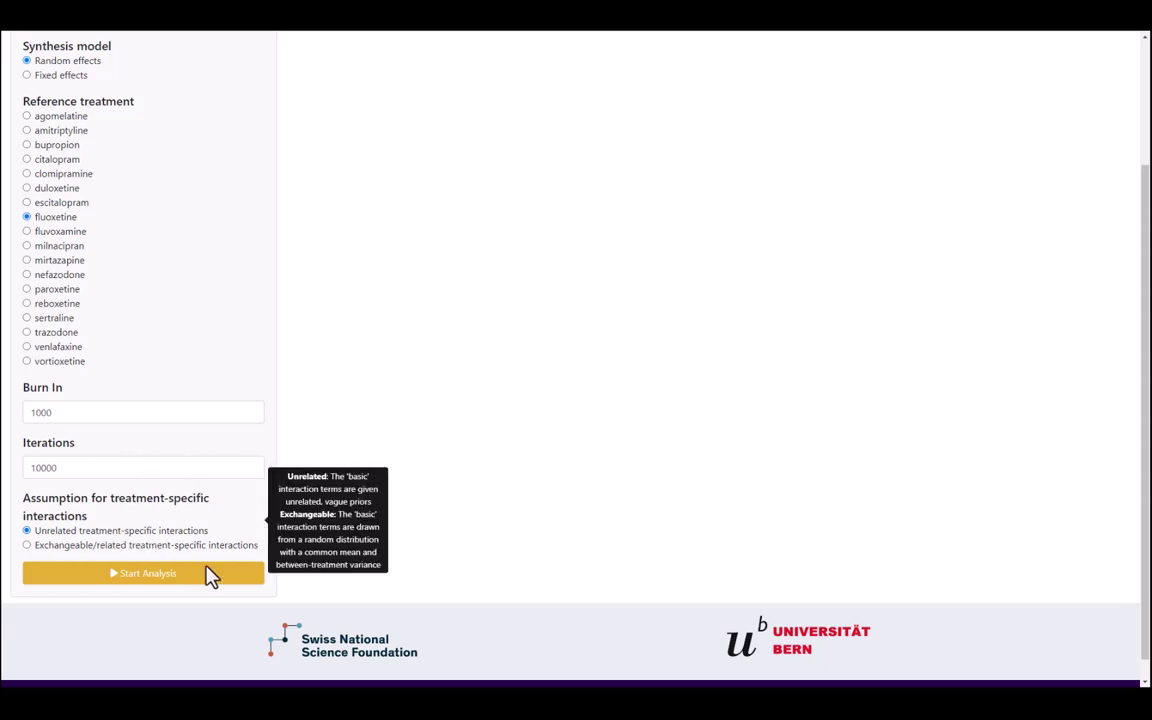
Start the analysis with the chosen settings and confirm it
{"action": "left_click", "coordinate": [144, 578]}
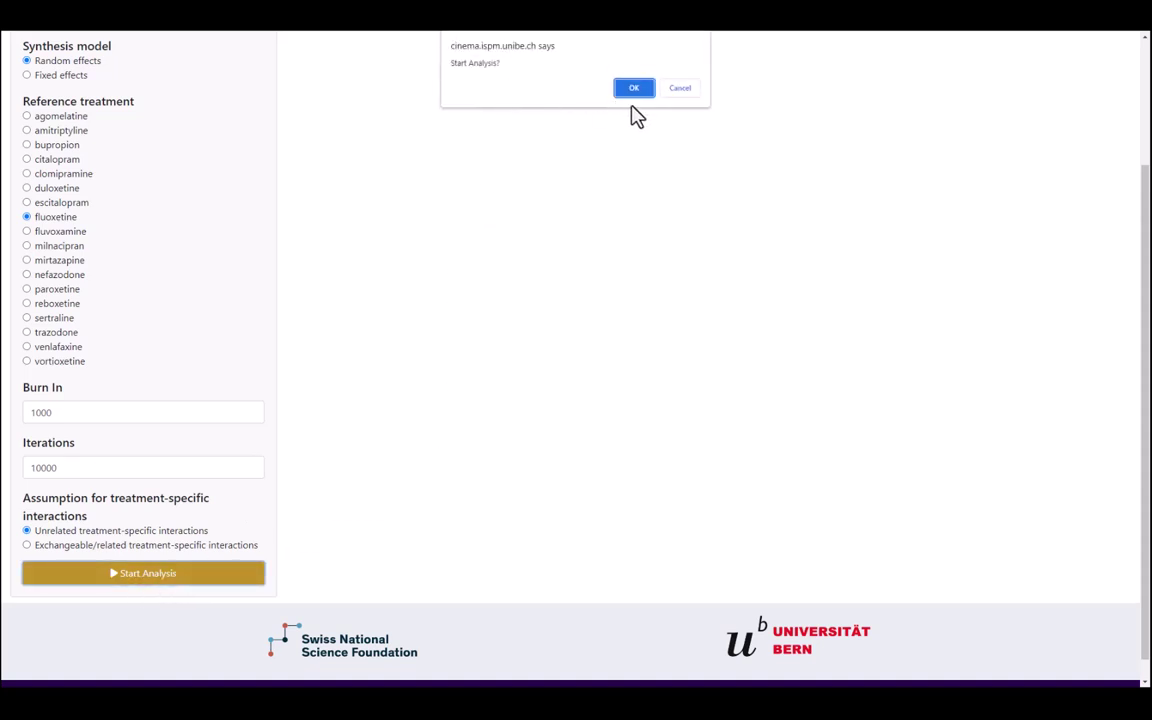
{"action": "left_click", "coordinate": [637, 98]}
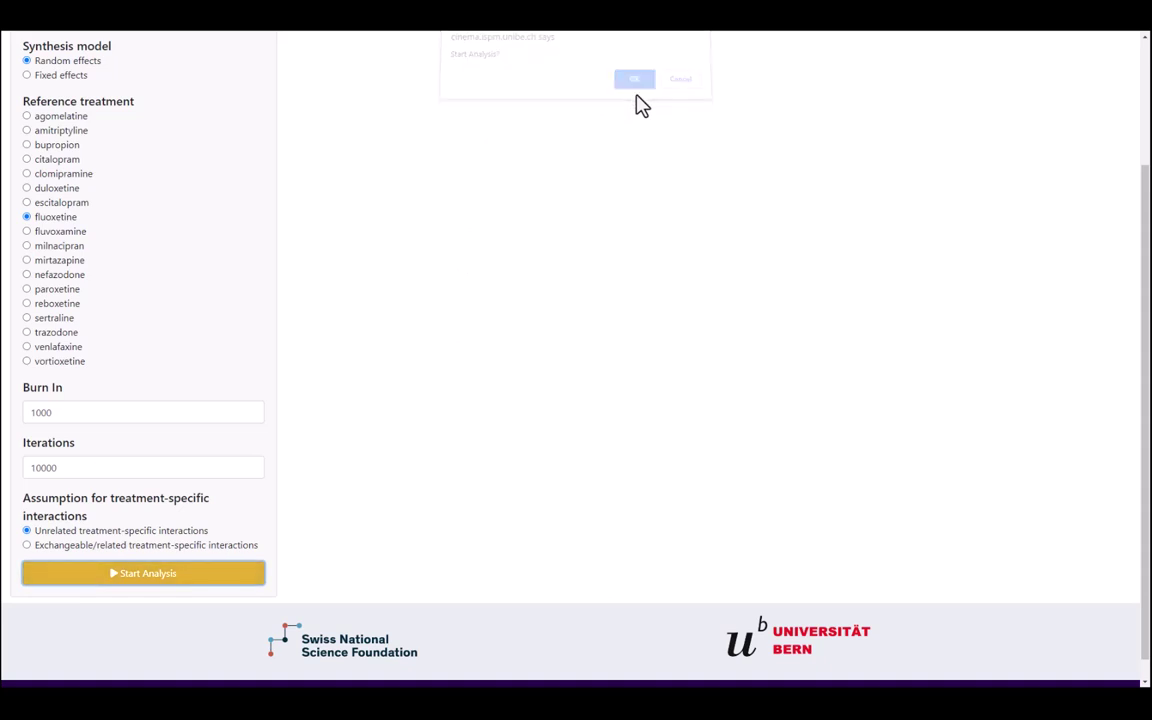
Examine the network data summary, Bayesian network meta-analysis results, and the meta-regression convergence checks, coefficients and league table
{"action": "scroll", "coordinate": [630, 287], "scroll_direction": "up", "scroll_amount": 3}
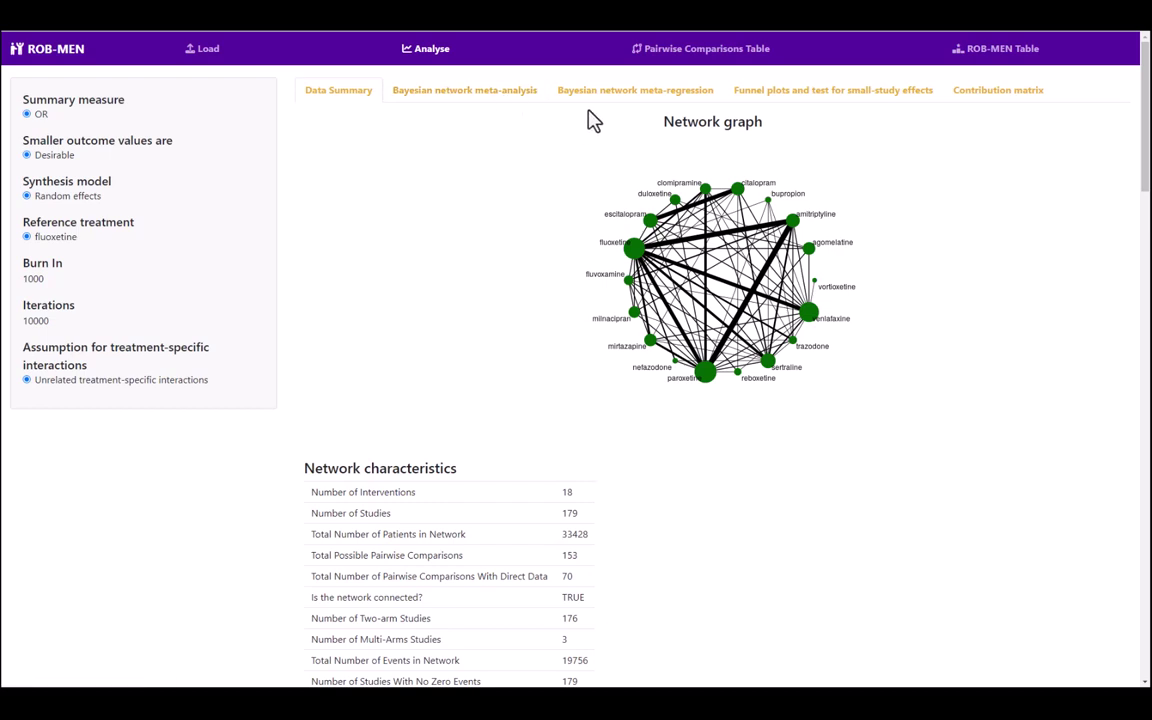
{"action": "left_click", "coordinate": [516, 100]}
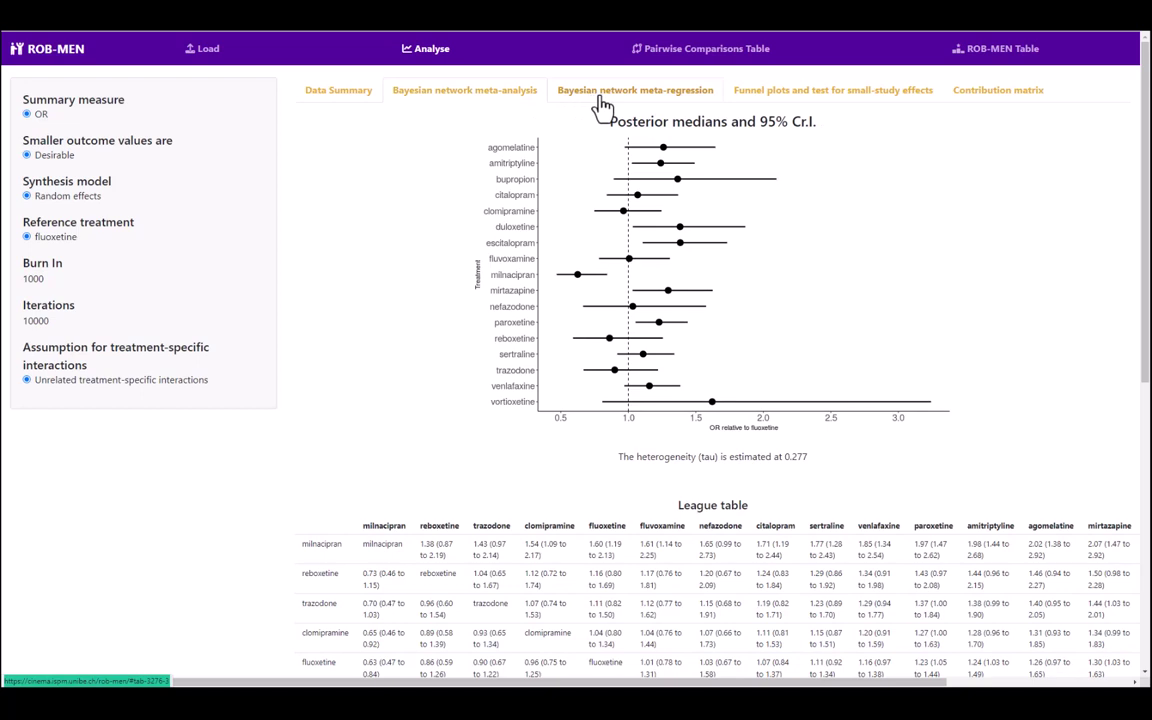
{"action": "left_click", "coordinate": [603, 100]}
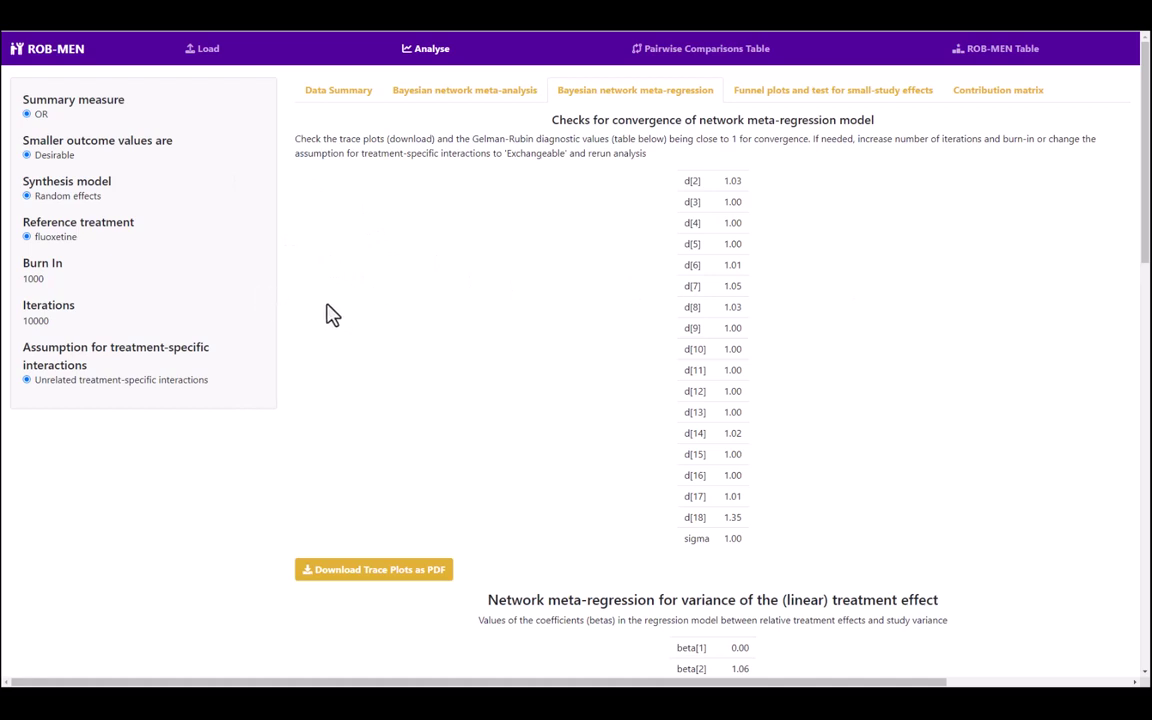
{"action": "scroll", "coordinate": [548, 337], "scroll_direction": "down", "scroll_amount": 5}
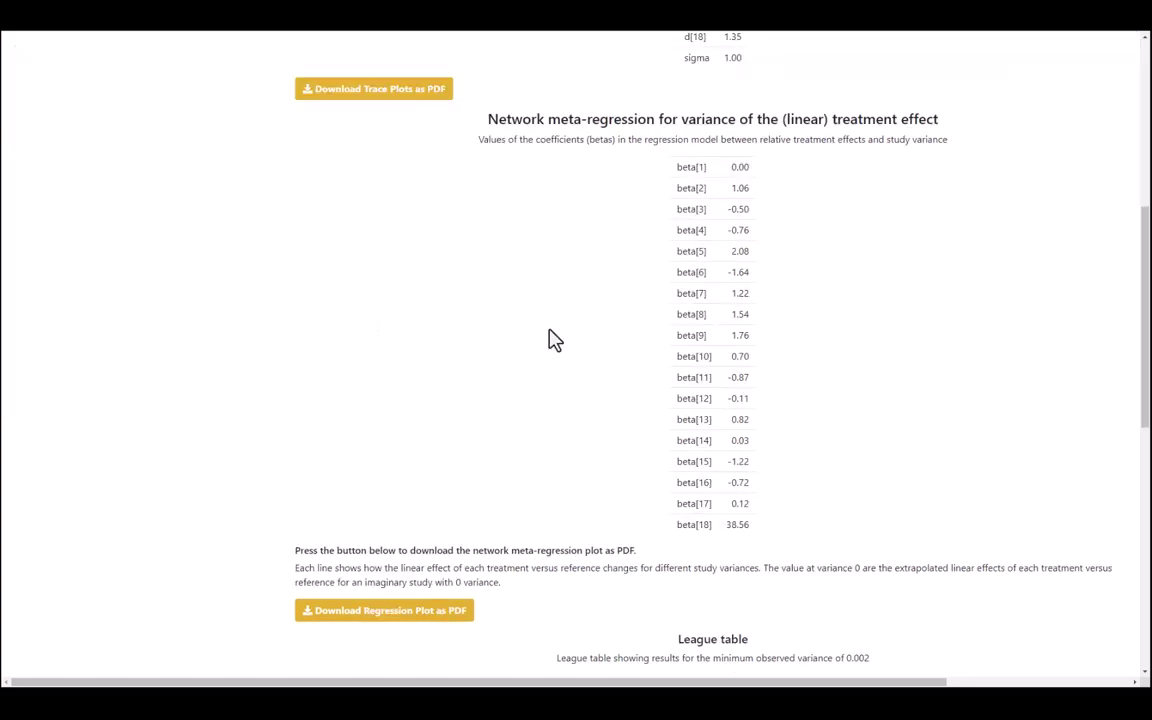
{"action": "scroll", "coordinate": [530, 360], "scroll_direction": "down", "scroll_amount": 1}
{"action": "scroll", "coordinate": [530, 361], "scroll_direction": "down", "scroll_amount": 4}
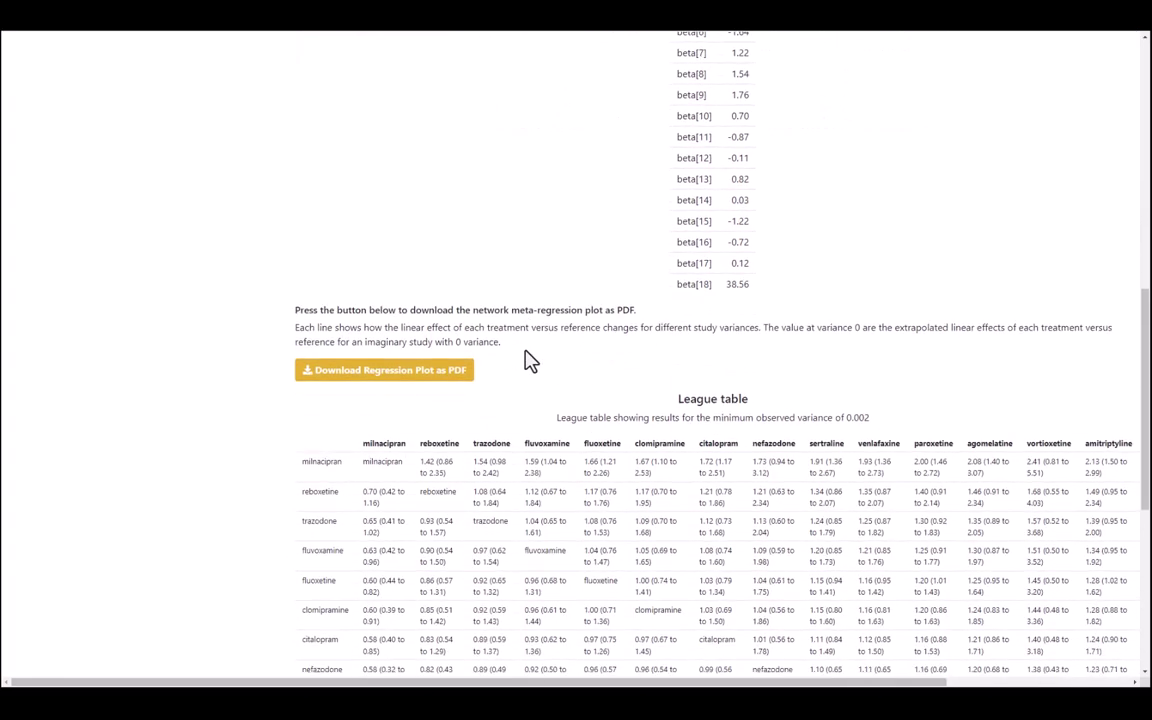
{"action": "scroll", "coordinate": [530, 360], "scroll_direction": "up", "scroll_amount": 3}
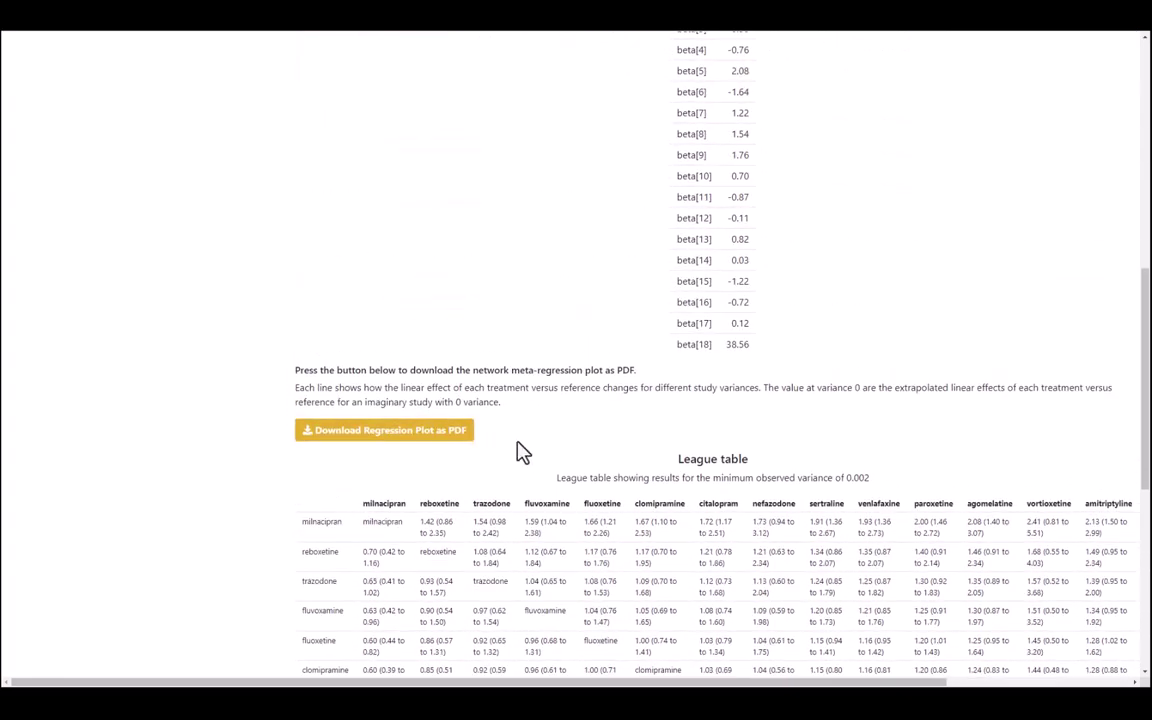
{"action": "scroll", "coordinate": [520, 452], "scroll_direction": "up", "scroll_amount": 7}
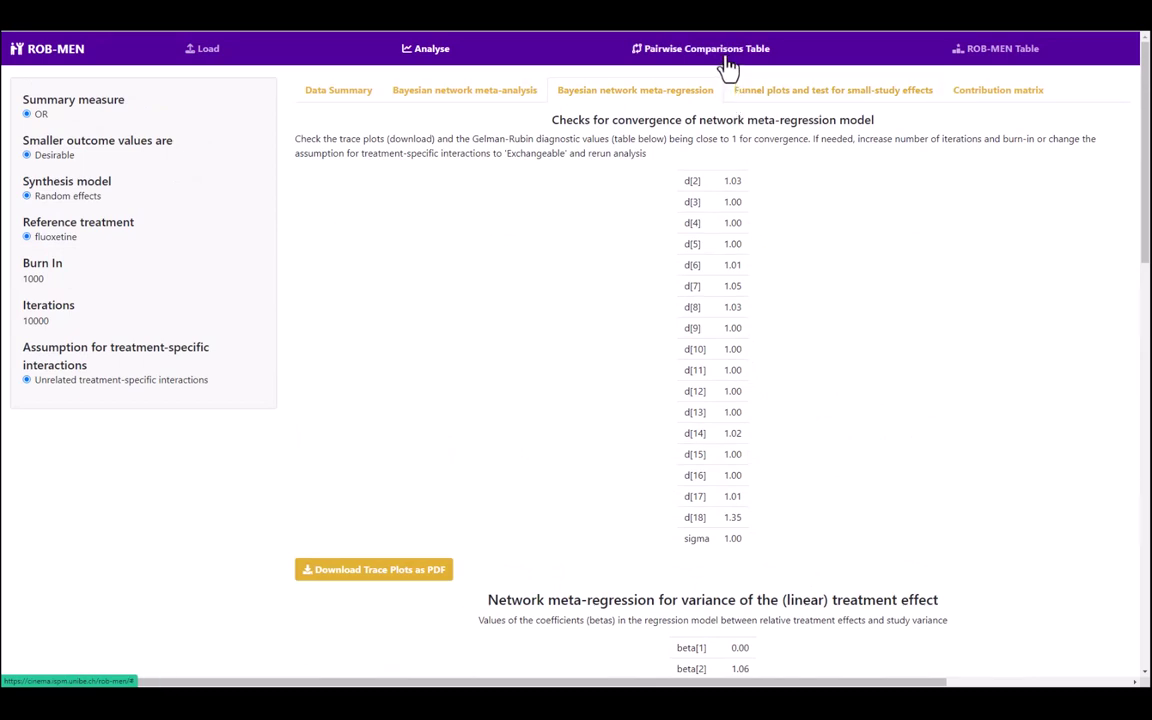
Look through groups A to C of the pairwise comparisons and set all within-study bias assessments to no bias
{"action": "left_click", "coordinate": [728, 55]}
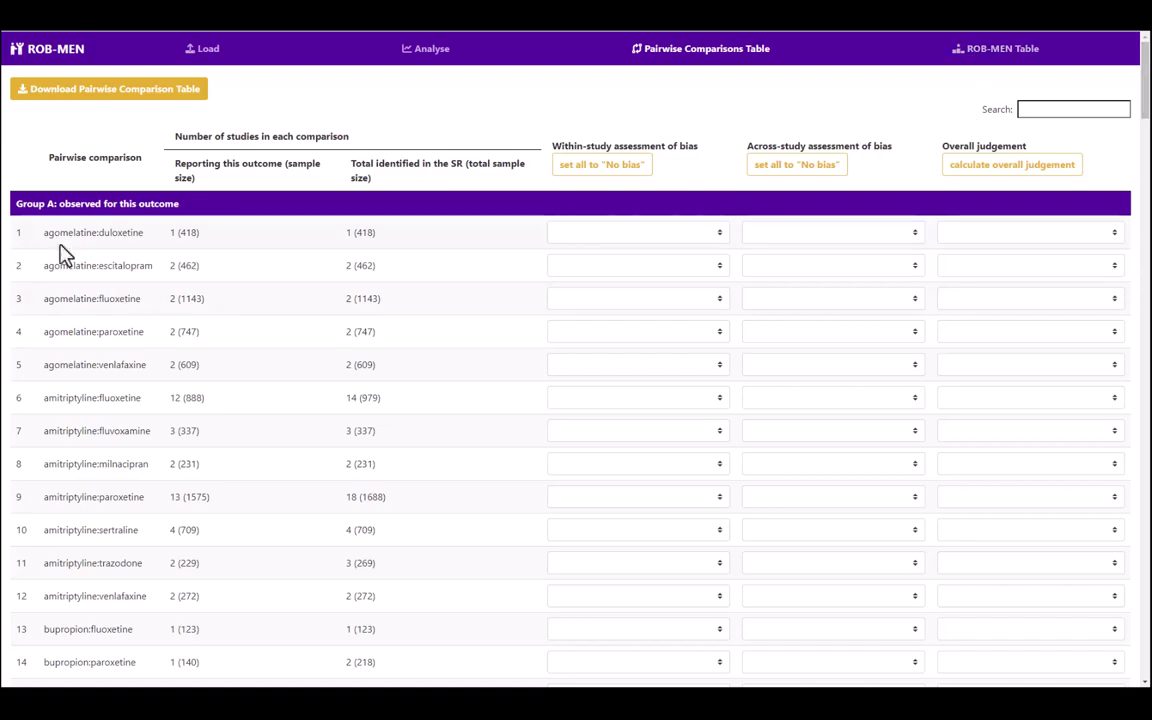
{"action": "left_click_drag", "start_coordinate": [1148, 87], "coordinate": [1148, 348]}
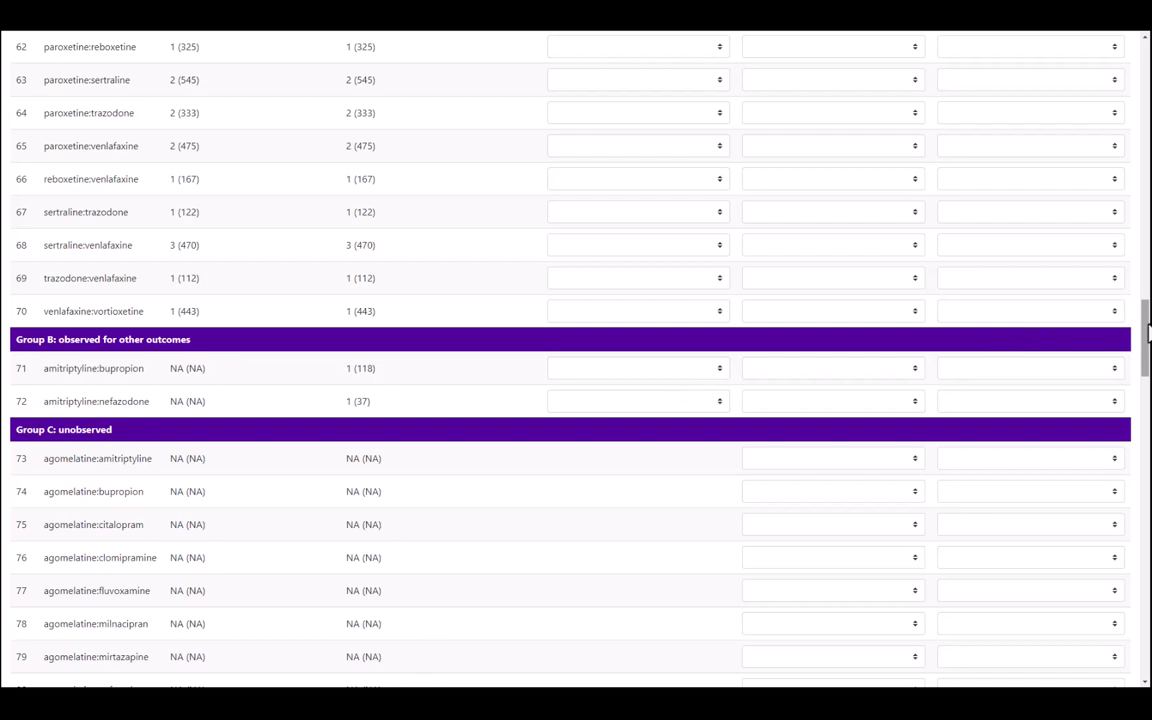
{"action": "left_click_drag", "start_coordinate": [1148, 337], "coordinate": [1148, 366]}
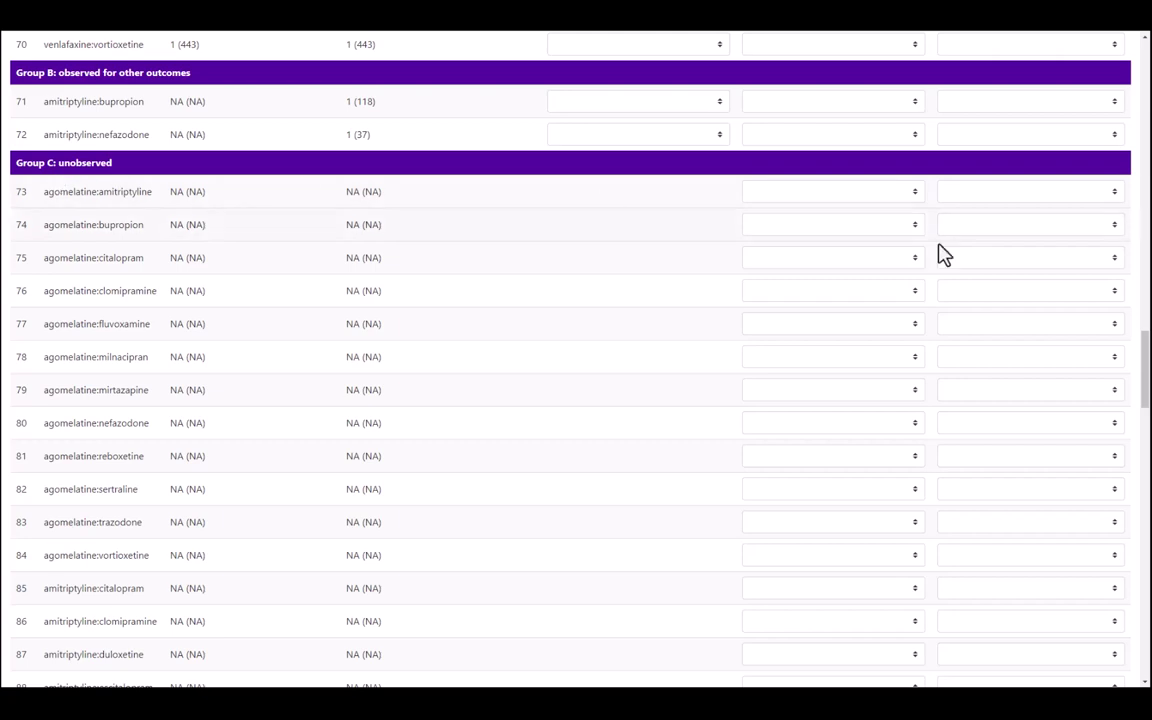
{"action": "left_click_drag", "start_coordinate": [1146, 368], "coordinate": [1146, 75]}
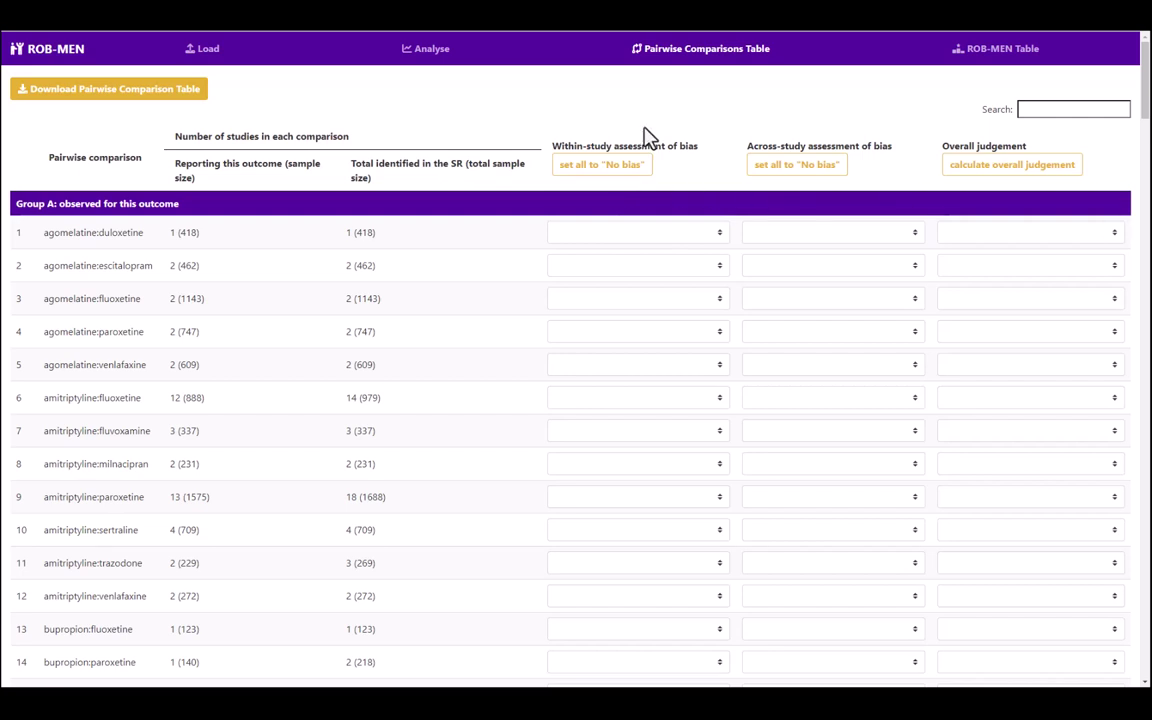
{"action": "left_click", "coordinate": [572, 182]}
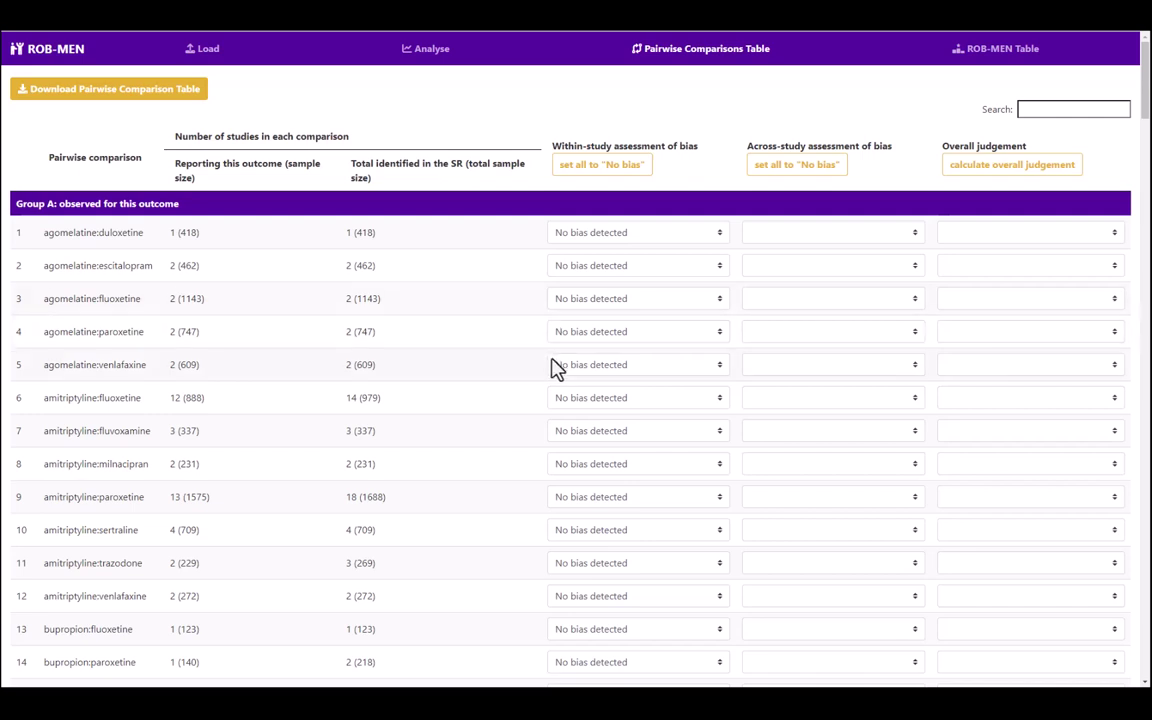
Set within-study bias to suspected favouring fluoxetine for amitriptyline:fluoxetine and suspected favouring trazodone for amitriptyline:trazodone
{"action": "left_click", "coordinate": [718, 400]}
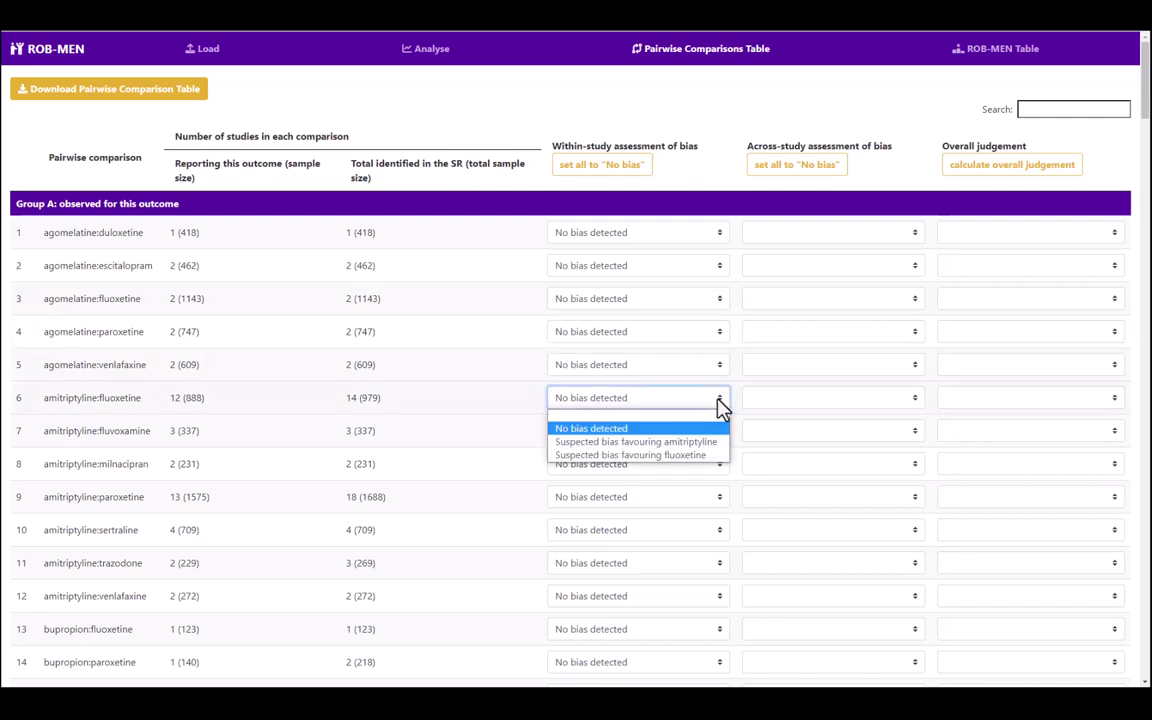
{"action": "left_click", "coordinate": [707, 458]}
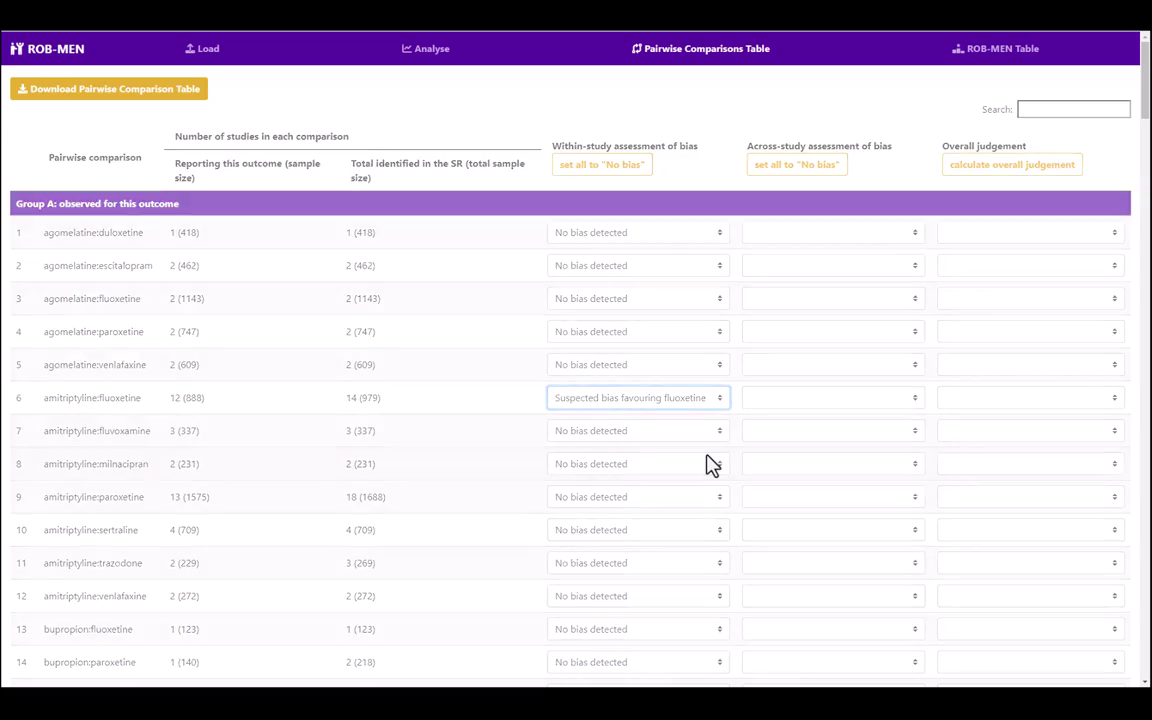
{"action": "scroll", "coordinate": [707, 464], "scroll_direction": "down", "scroll_amount": 1}
{"action": "scroll", "coordinate": [708, 465], "scroll_direction": "down", "scroll_amount": 2}
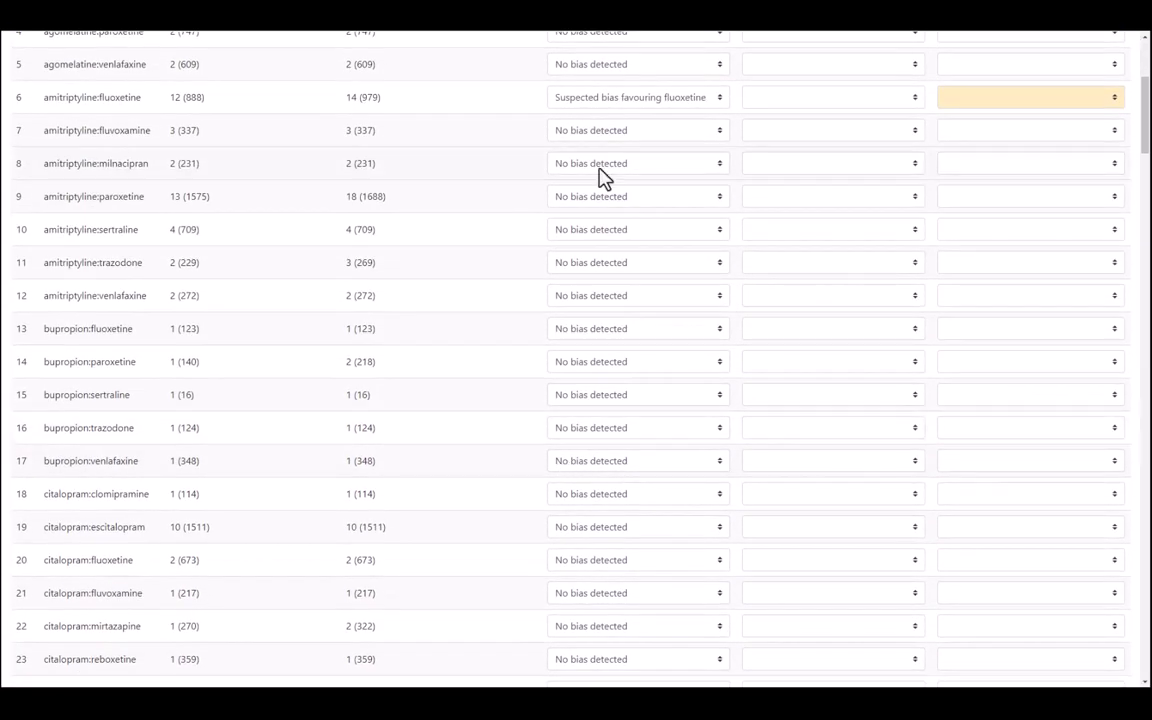
{"action": "left_click", "coordinate": [598, 266]}
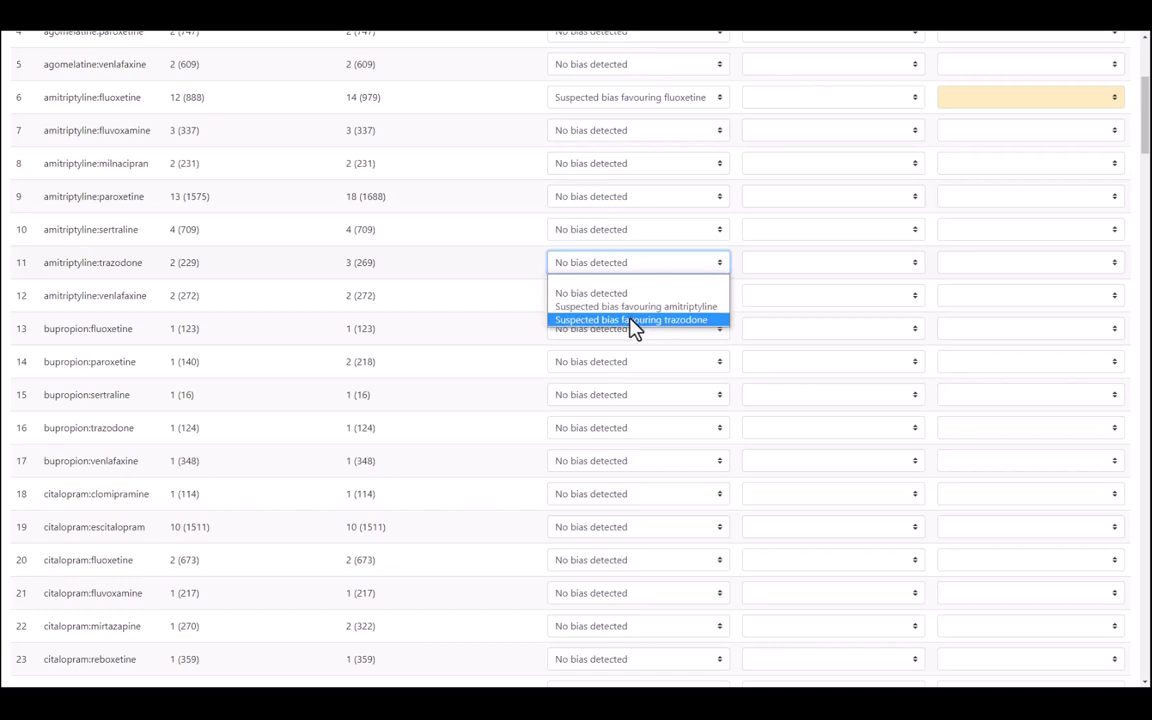
{"action": "left_click", "coordinate": [632, 320]}
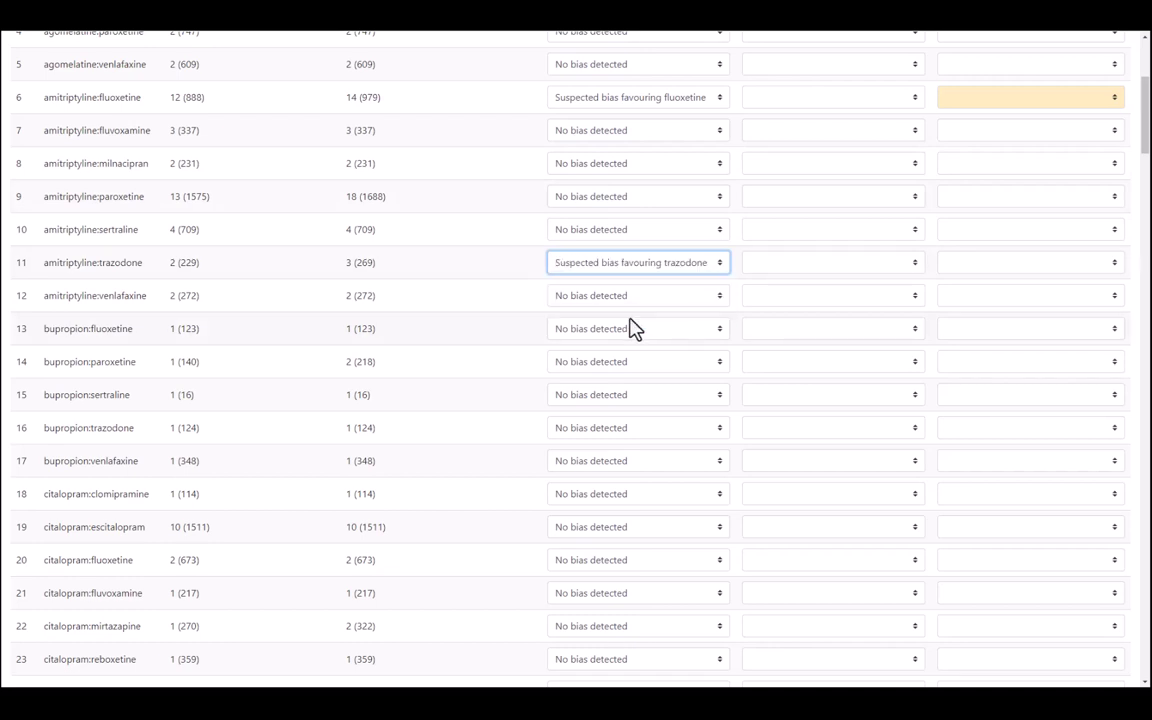
Check the group B within-study assessments and set all across-study bias assessments to no bias
{"action": "left_click_drag", "start_coordinate": [1144, 125], "coordinate": [1131, 355]}
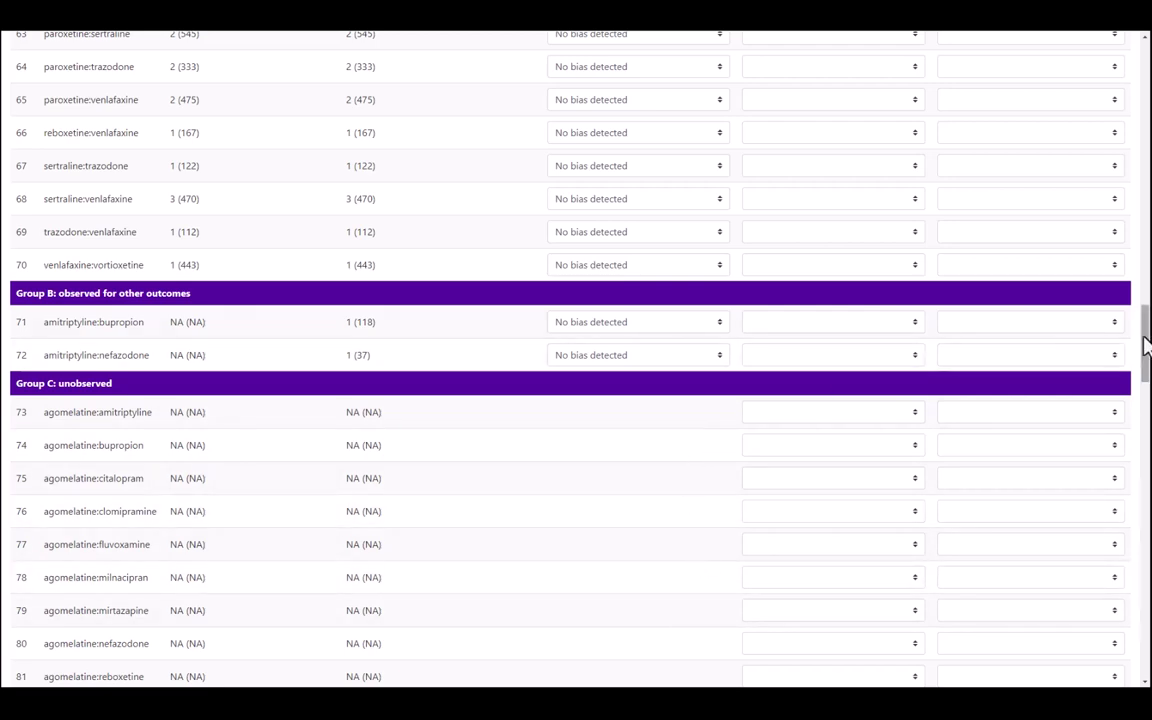
{"action": "left_click_drag", "start_coordinate": [1145, 330], "coordinate": [1145, 60]}
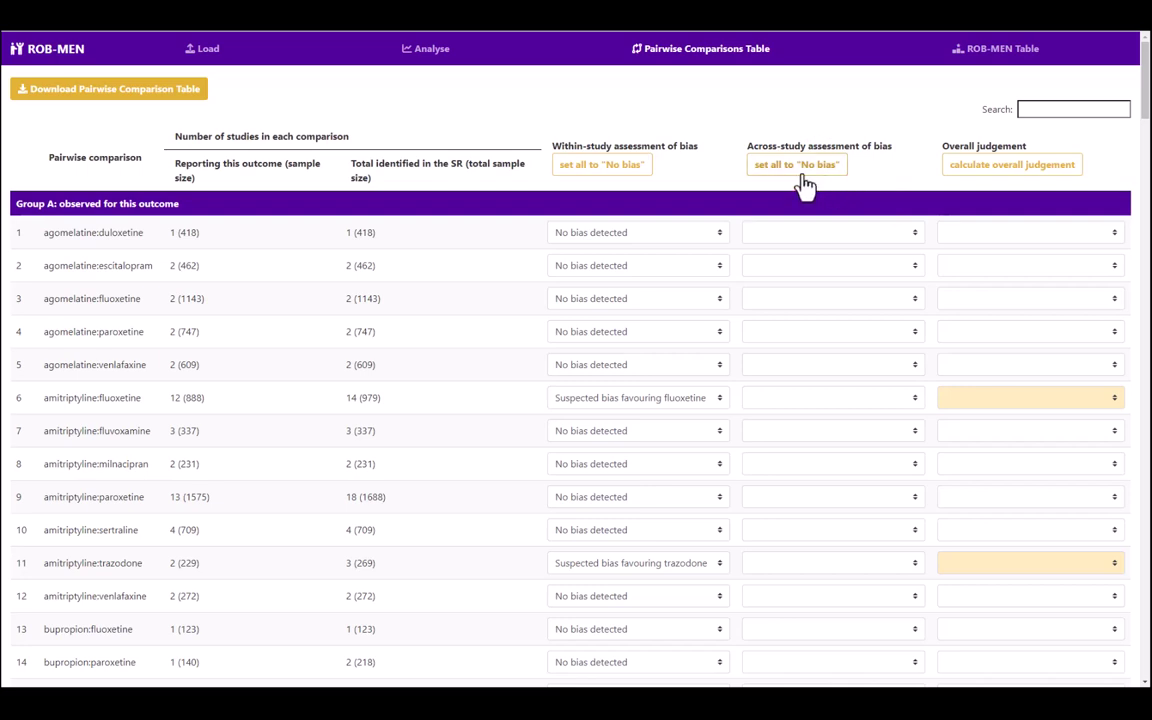
{"action": "left_click", "coordinate": [803, 178]}
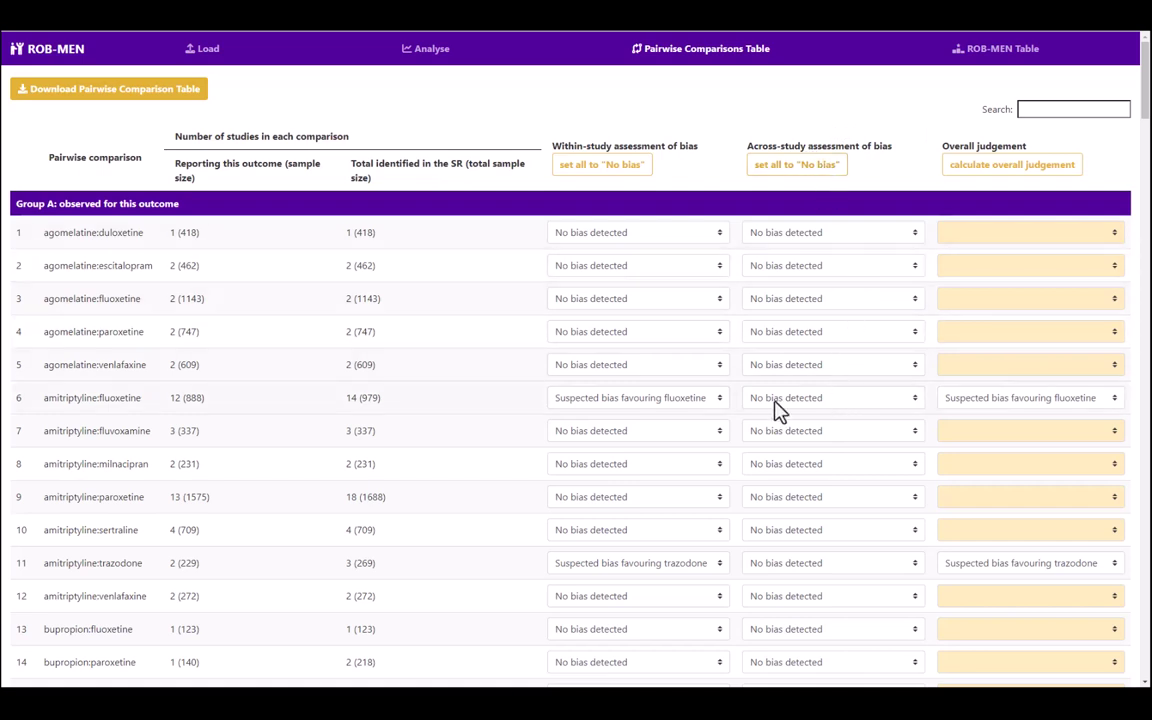
Examine the funnel plots and the test results for small-study effects in the analysis
{"action": "left_click", "coordinate": [434, 55]}
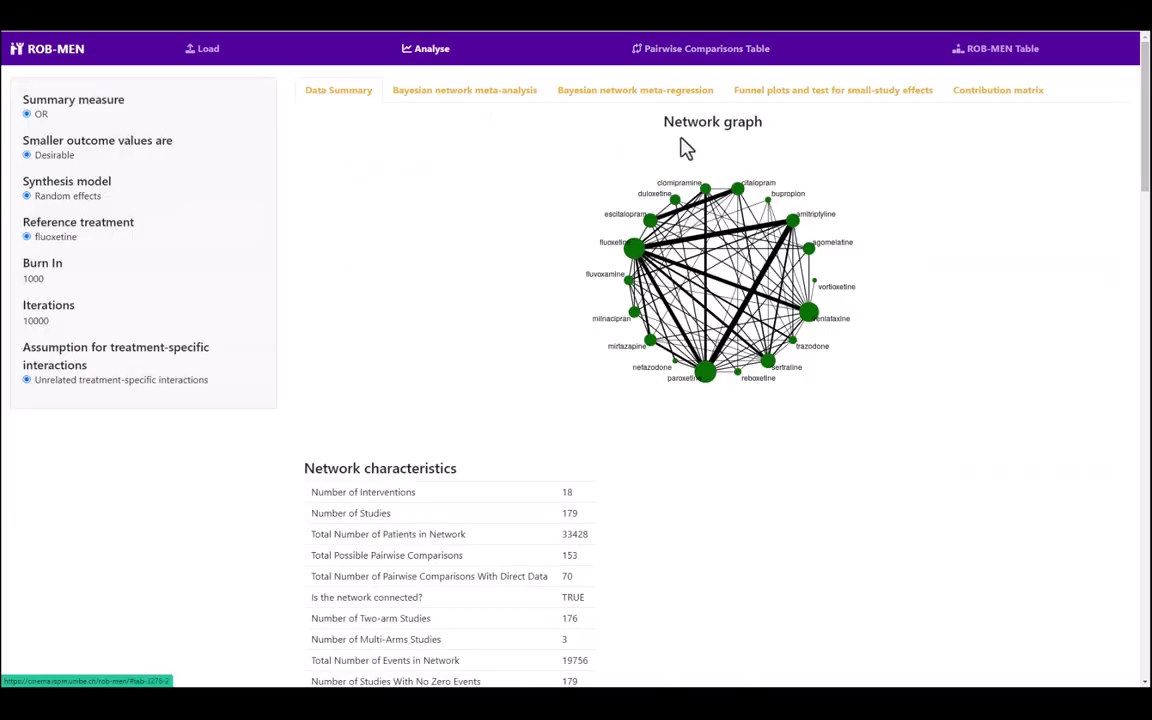
{"action": "left_click", "coordinate": [866, 104]}
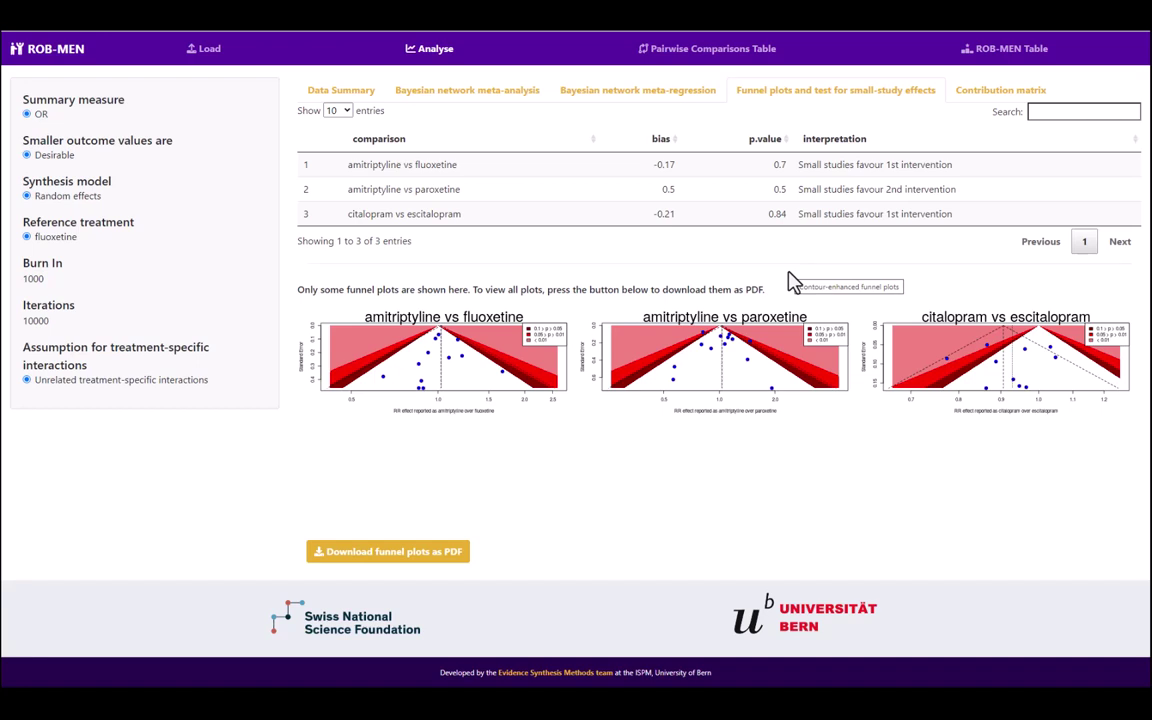
Set across-study bias in the pairwise comparisons to suspected favouring fluoxetine for amitriptyline:fluoxetine and favouring fluvoxamine for amitriptyline:fluvoxamine
{"action": "left_click", "coordinate": [686, 55]}
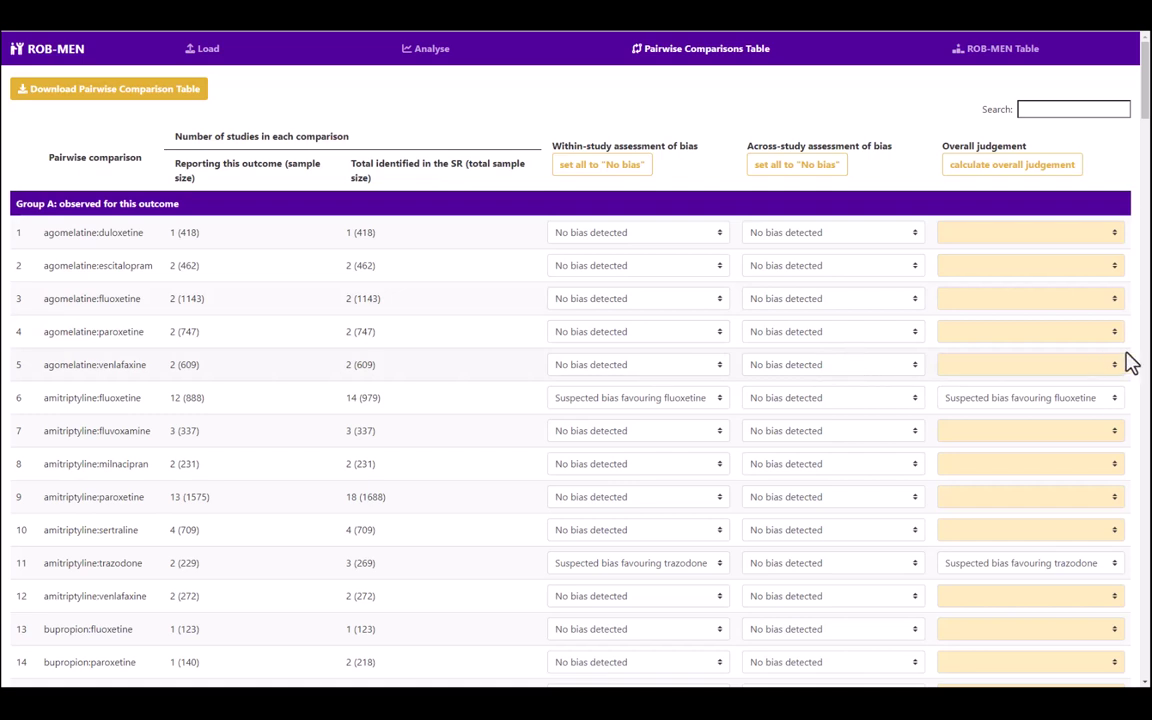
{"action": "left_click", "coordinate": [889, 405]}
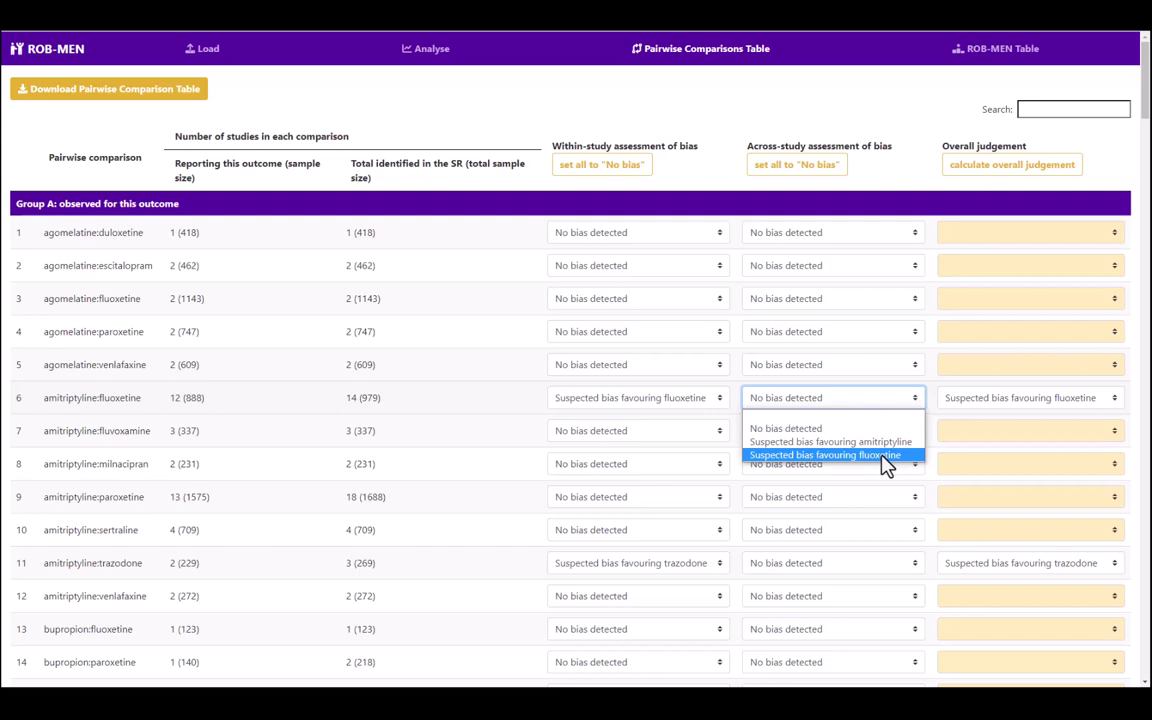
{"action": "left_click", "coordinate": [886, 456]}
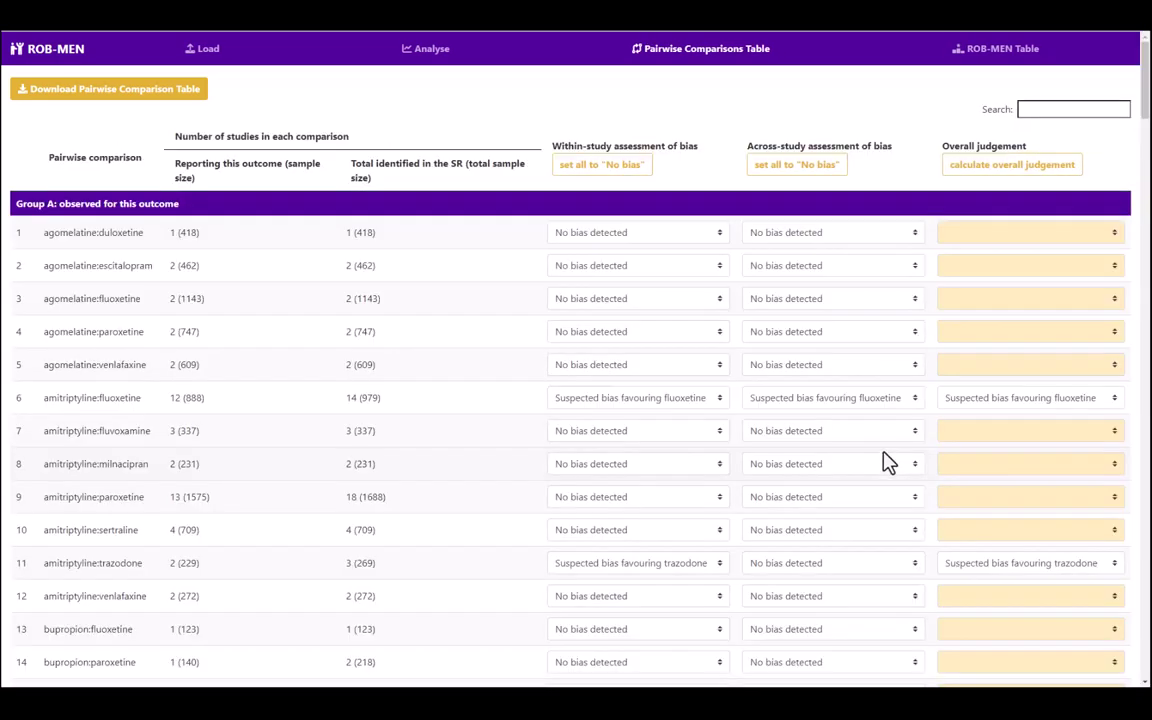
{"action": "left_click", "coordinate": [886, 437]}
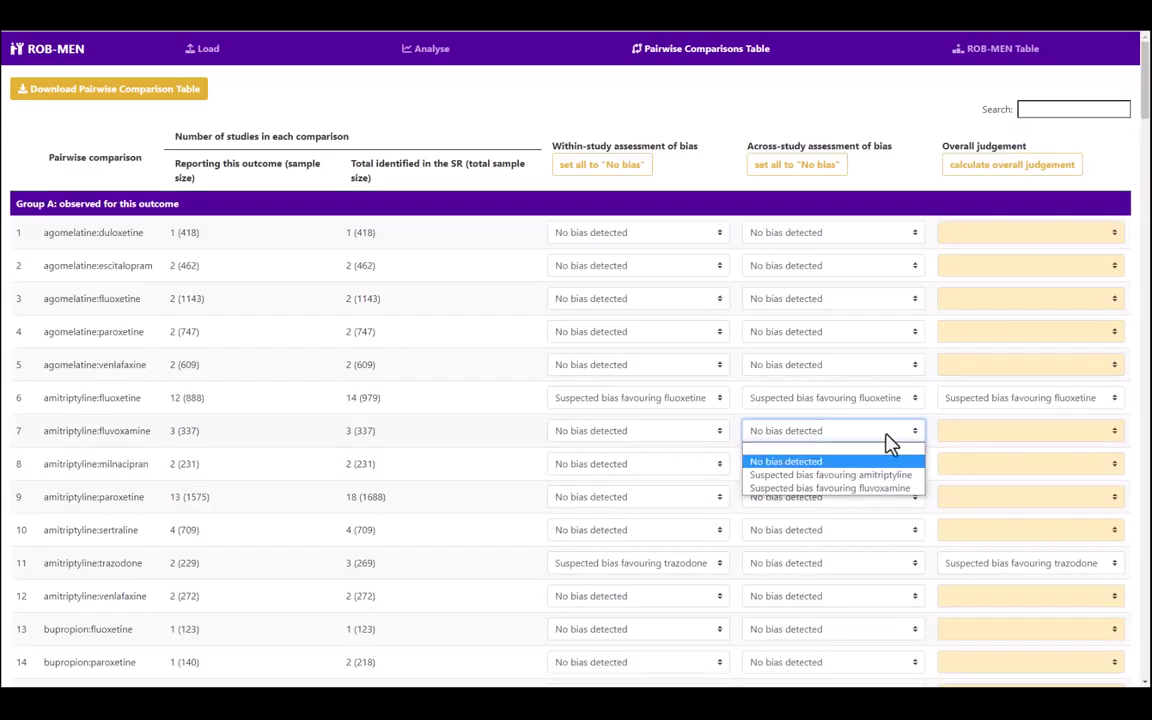
{"action": "left_click", "coordinate": [876, 498]}
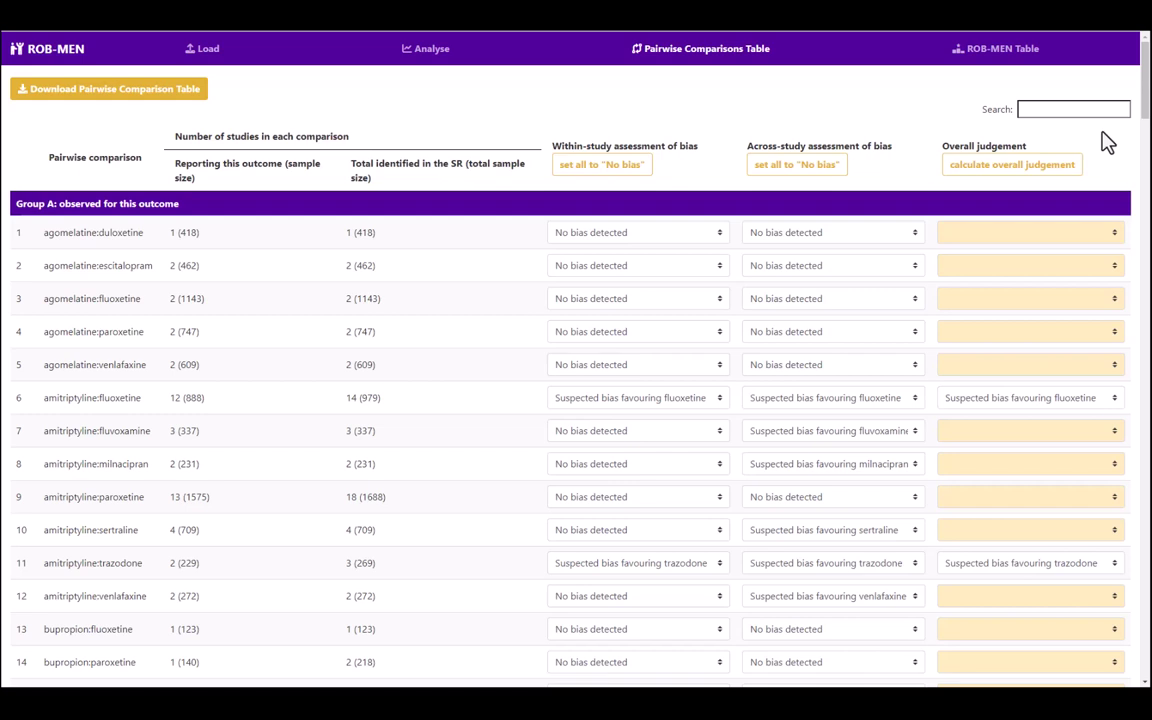
Calculate the overall judgement for all pairwise comparisons and open the ROB-MEN table
{"action": "left_click", "coordinate": [1050, 183]}
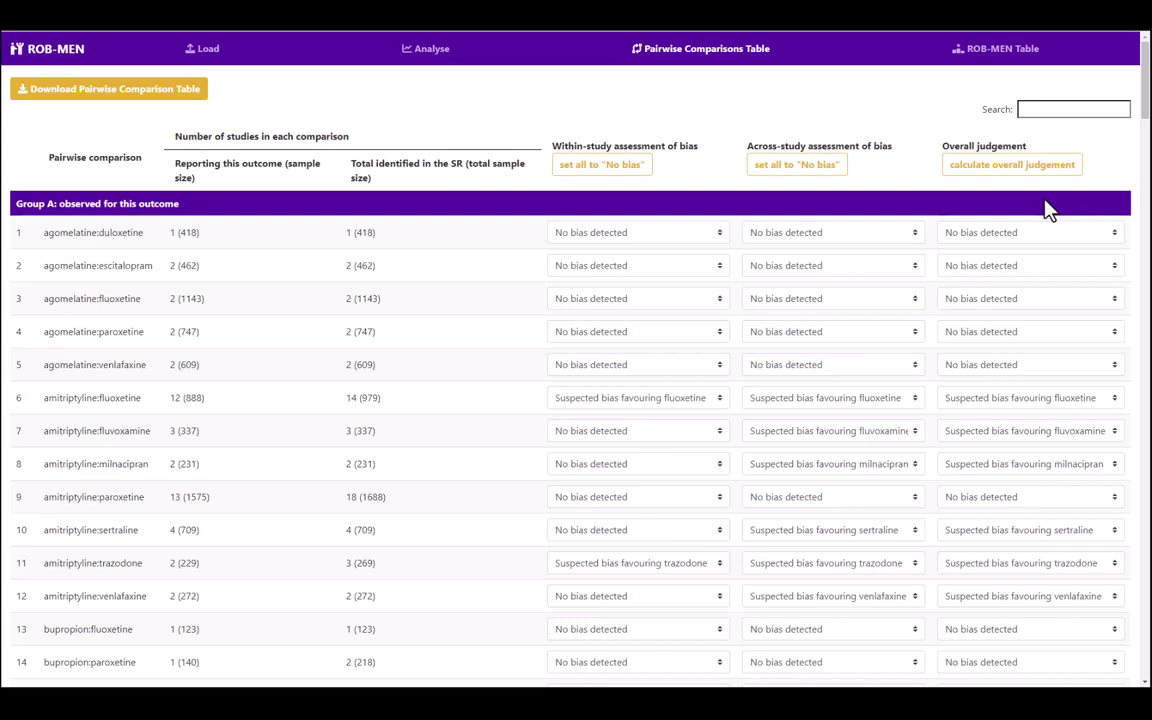
{"action": "left_click", "coordinate": [1018, 67]}
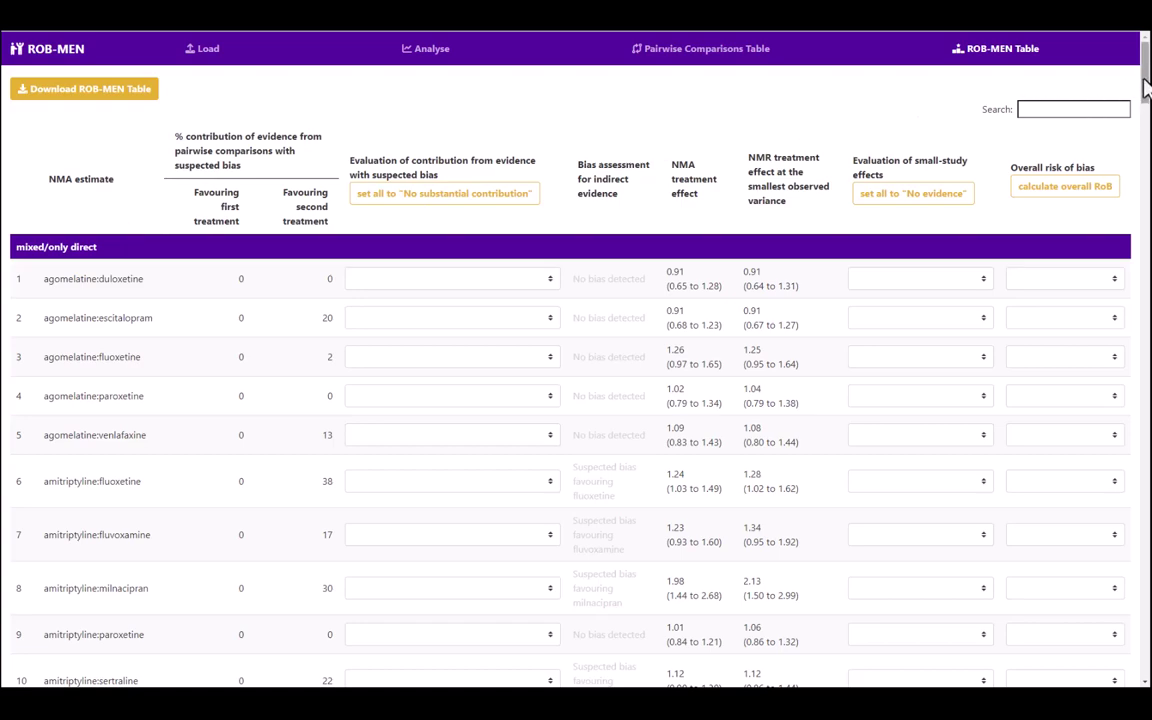
{"action": "left_click_drag", "start_coordinate": [1145, 85], "coordinate": [1127, 68]}
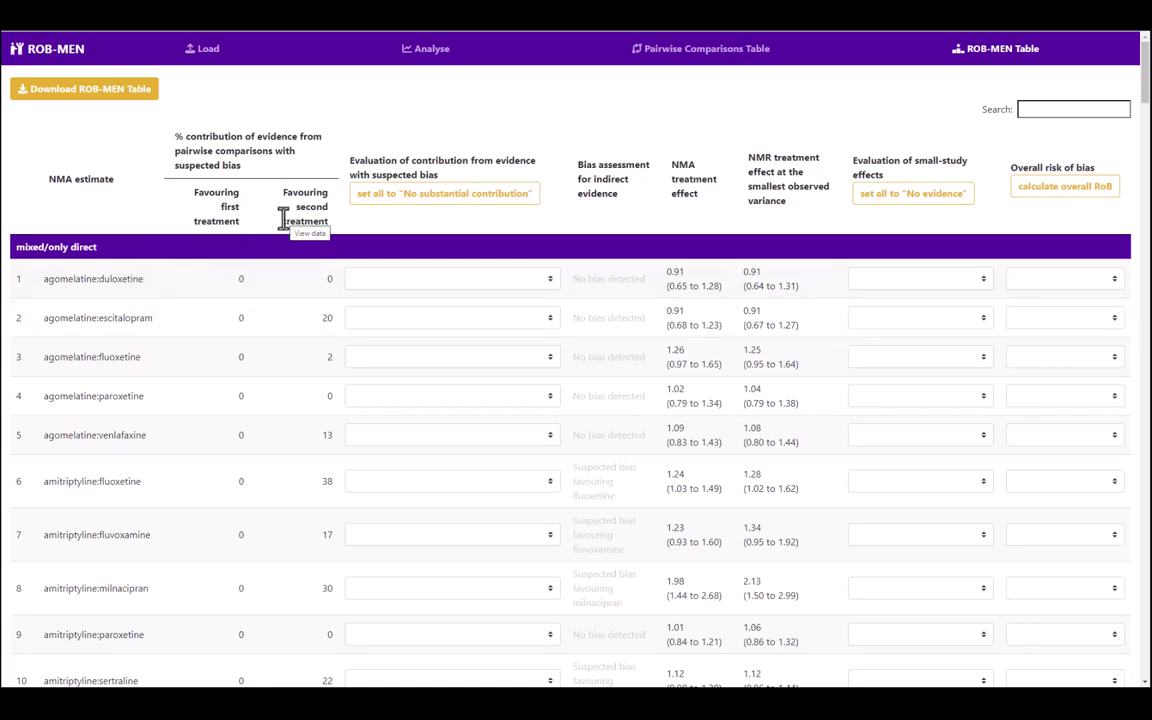
Revisit the analysis results, and set all NMA estimates in the ROB-MEN table to no substantial contribution from bias
{"action": "left_click", "coordinate": [437, 60]}
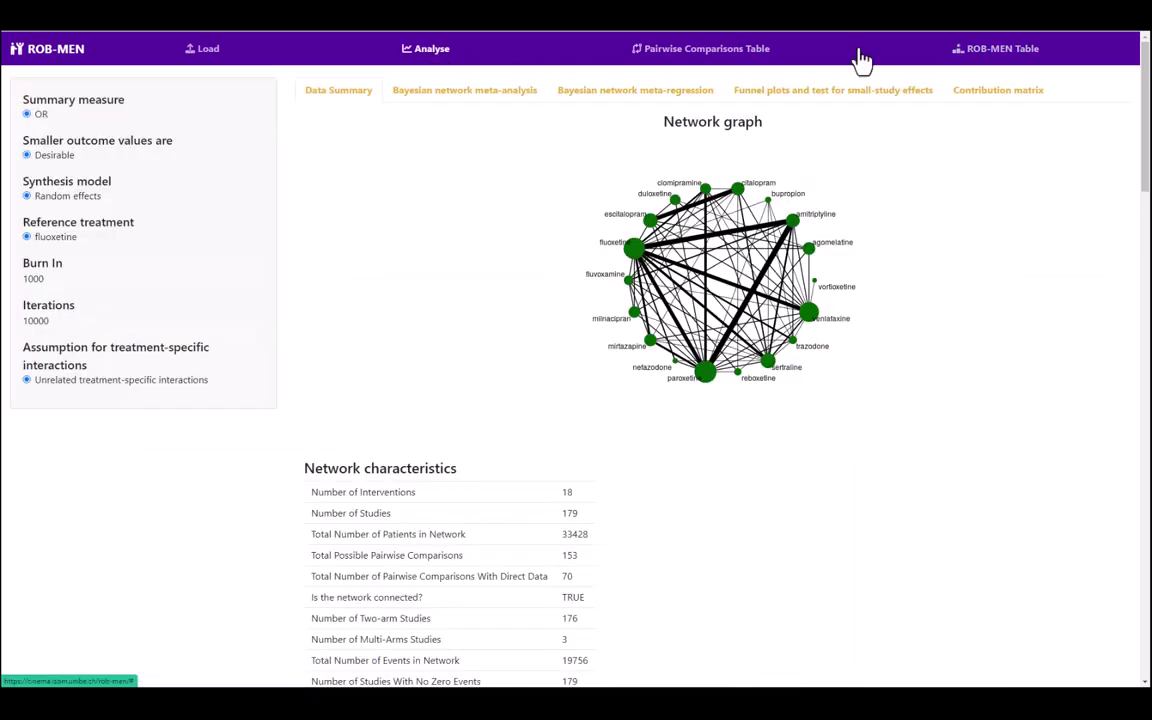
{"action": "left_click", "coordinate": [985, 100]}
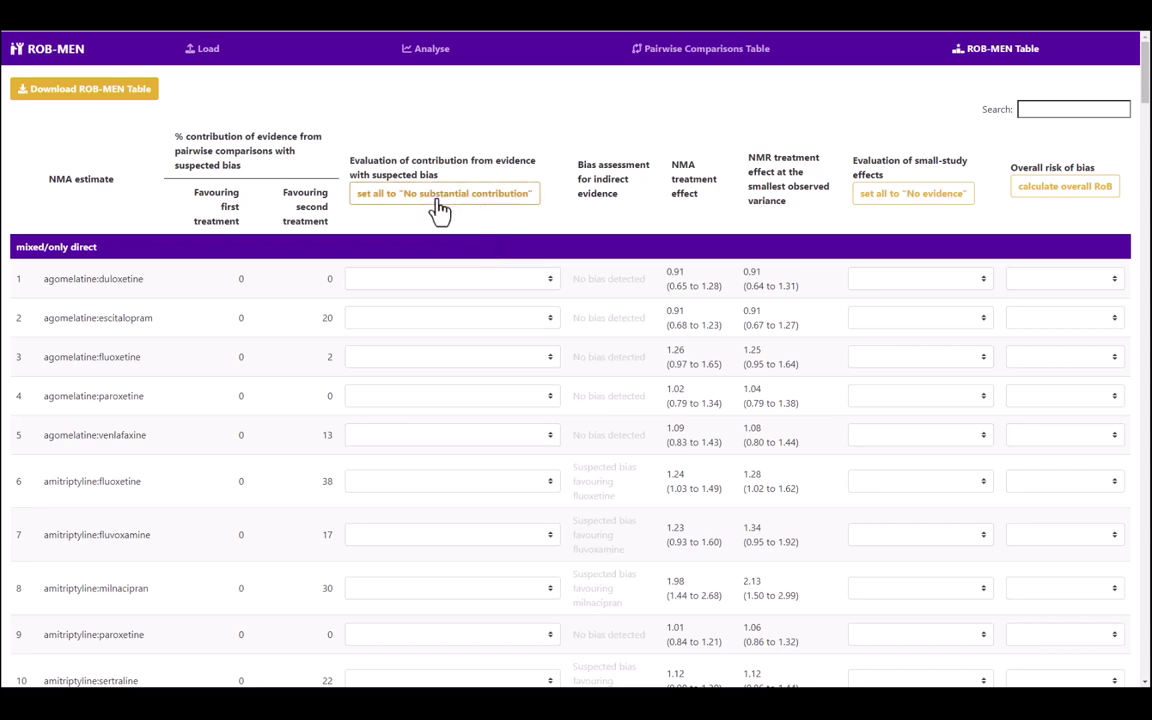
{"action": "left_click", "coordinate": [440, 194]}
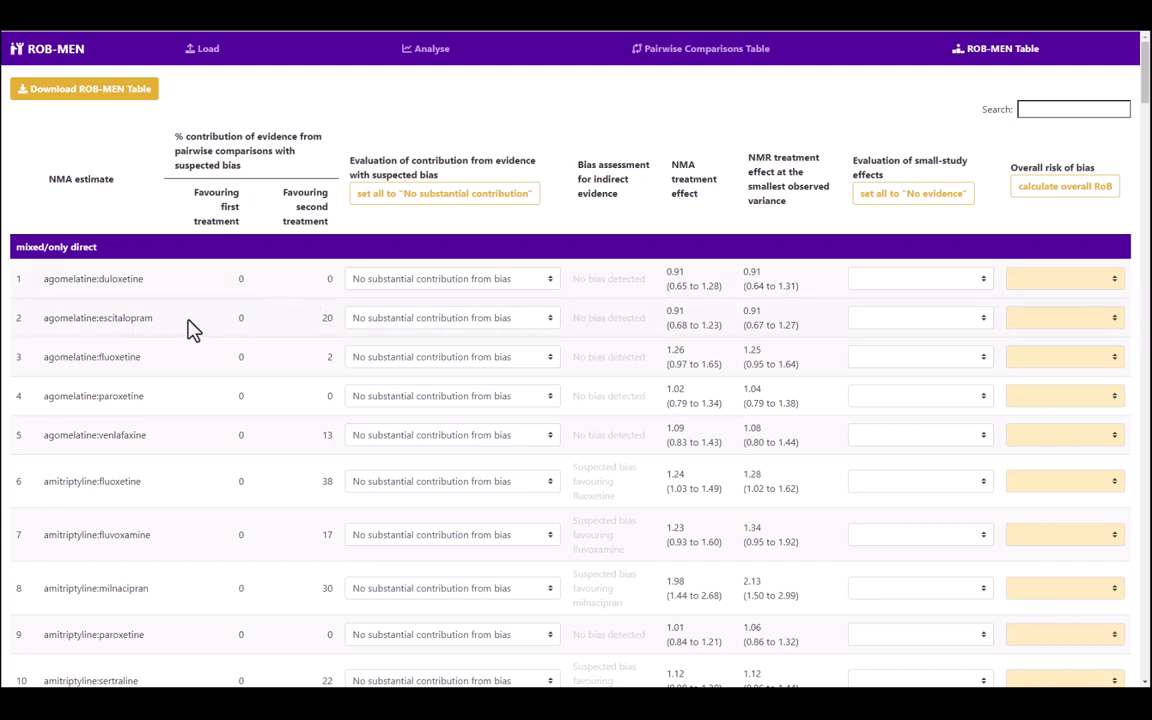
Set the contribution evaluation to substantial bias favouring escitalopram for agomelatine:escitalopram and favouring fluoxetine for amitriptyline:fluoxetine
{"action": "left_click", "coordinate": [419, 322]}
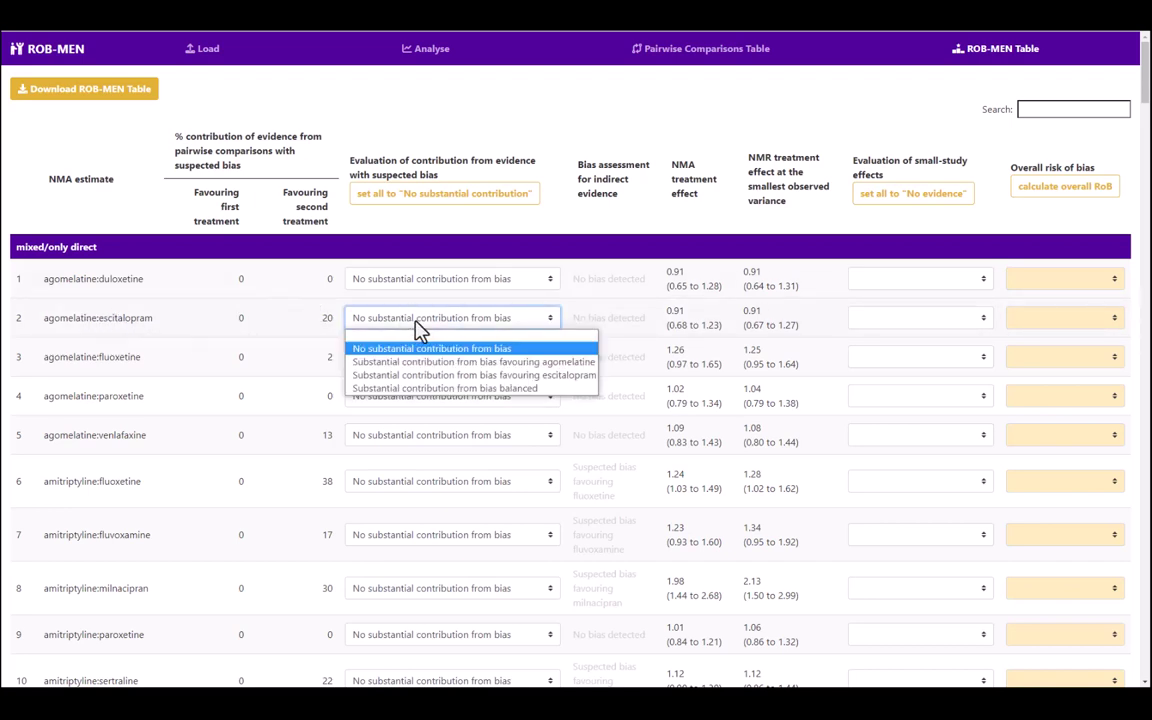
{"action": "left_click", "coordinate": [411, 376]}
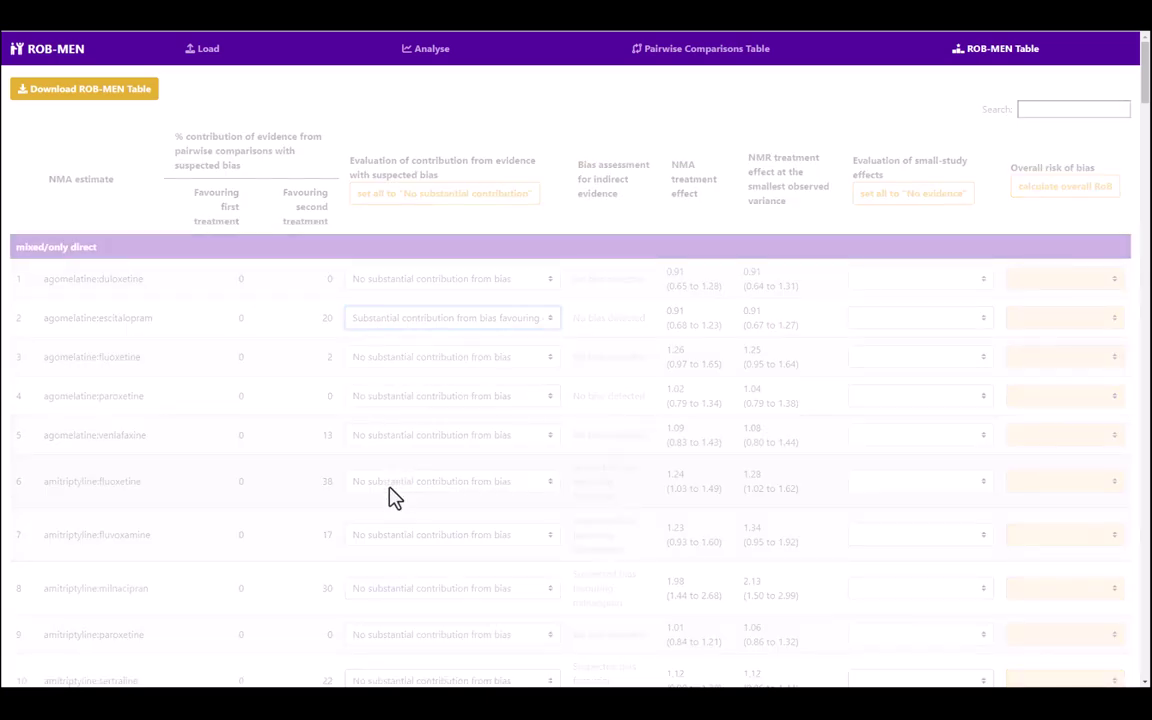
{"action": "left_click", "coordinate": [390, 486]}
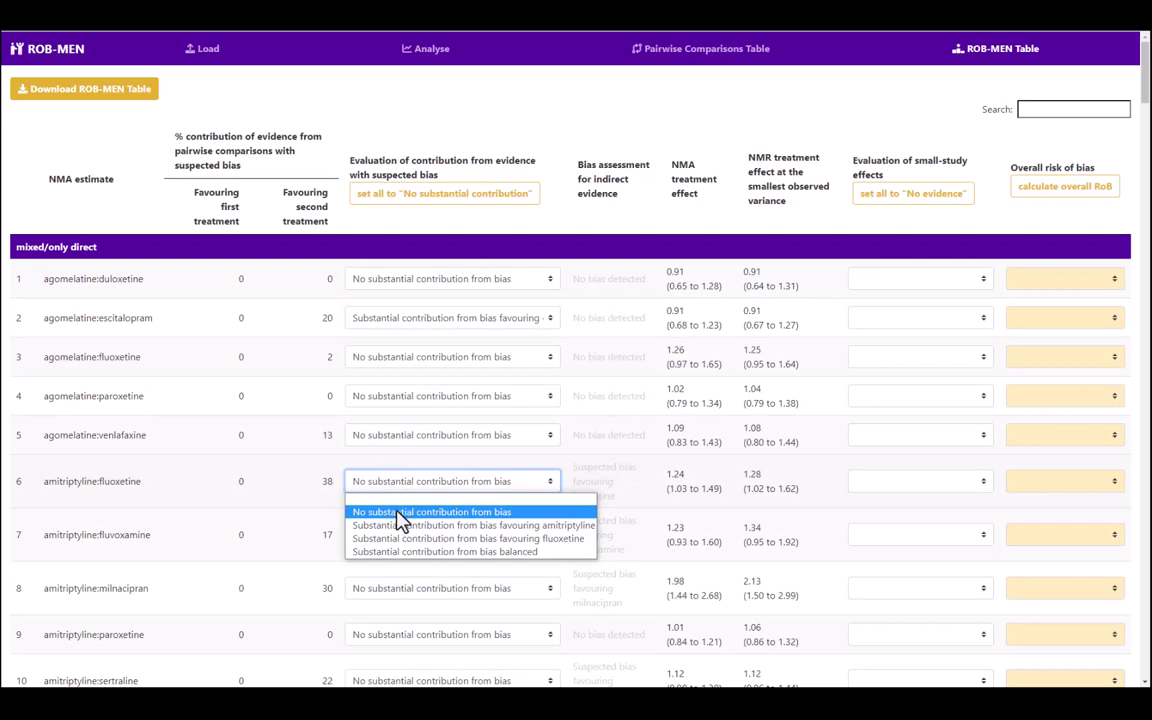
{"action": "left_click", "coordinate": [398, 540]}
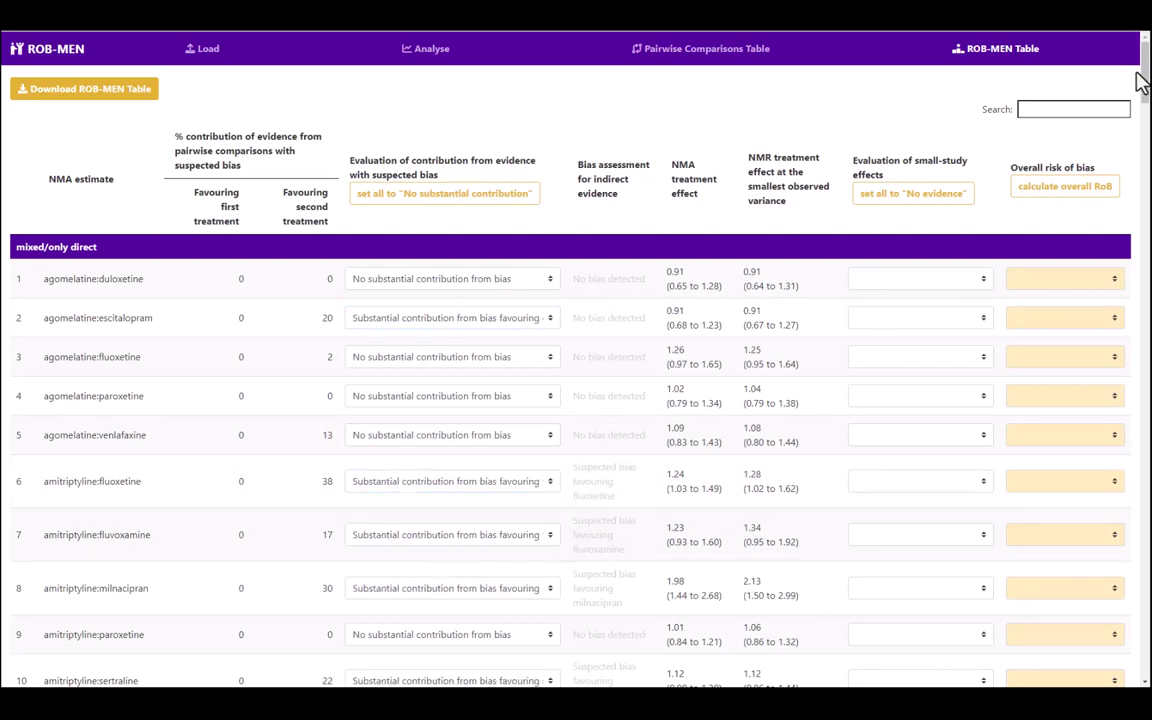
Open the contribution evaluation choices for the mirtazapine:venlafaxine estimate
{"action": "left_click_drag", "start_coordinate": [1140, 85], "coordinate": [1128, 310]}
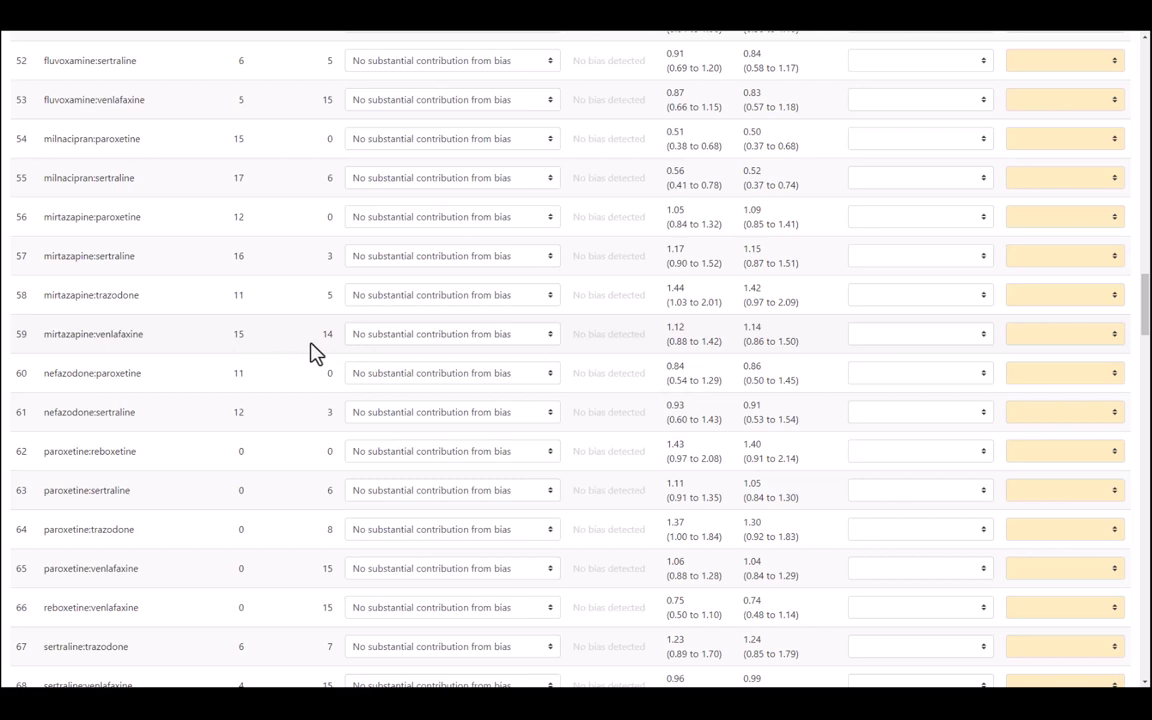
{"action": "left_click", "coordinate": [393, 340]}
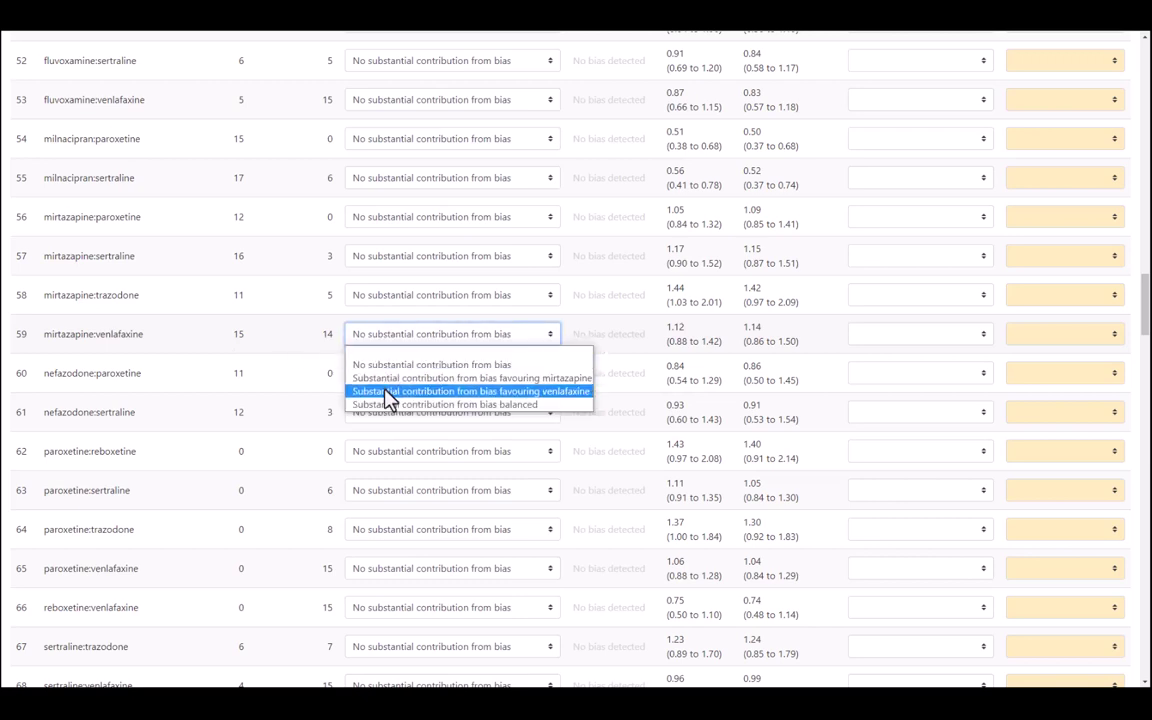